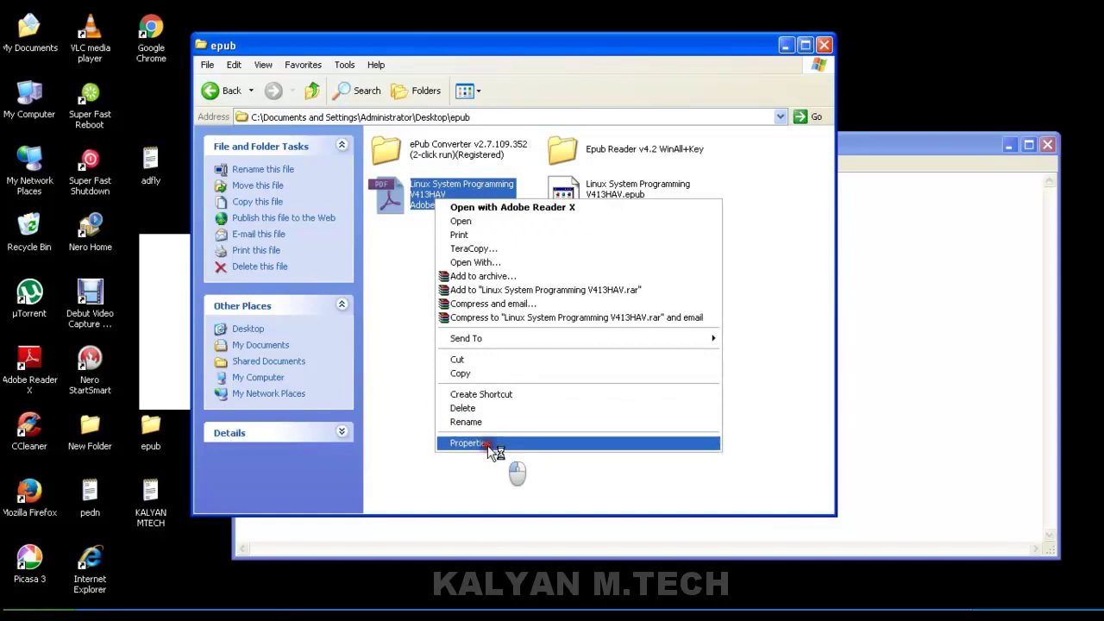
Examine the general properties of the Linux System Programming V413HAV PDF and select the EPUB version beside it.
{"action": "left_click", "coordinate": [490, 443]}
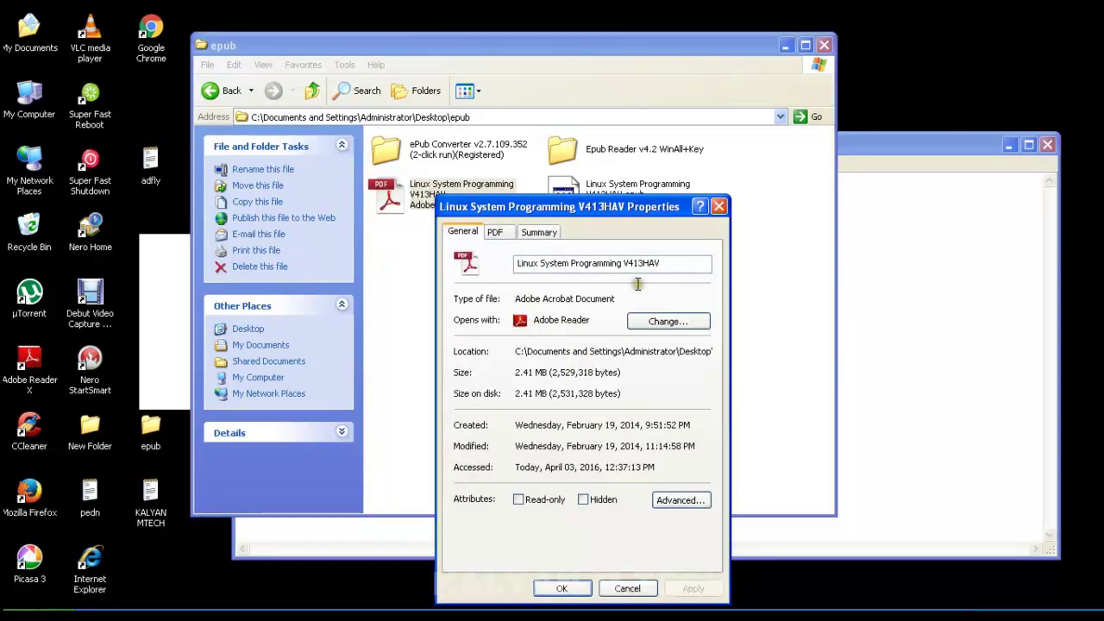
{"action": "left_click", "coordinate": [719, 207]}
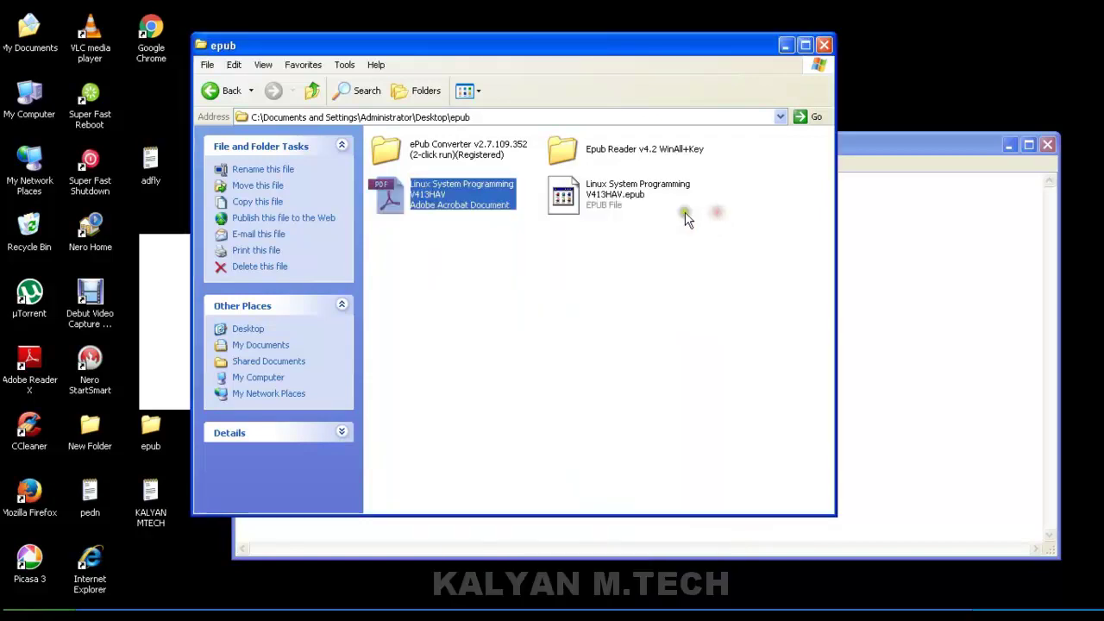
{"action": "double_click", "coordinate": [602, 212]}
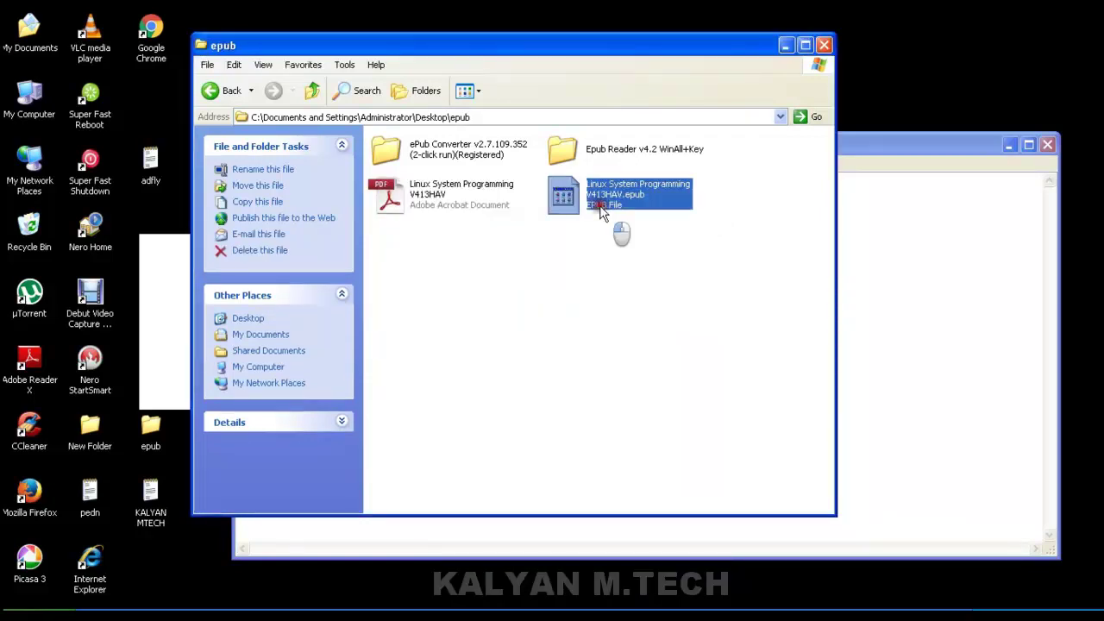
{"action": "left_click", "coordinate": [710, 213]}
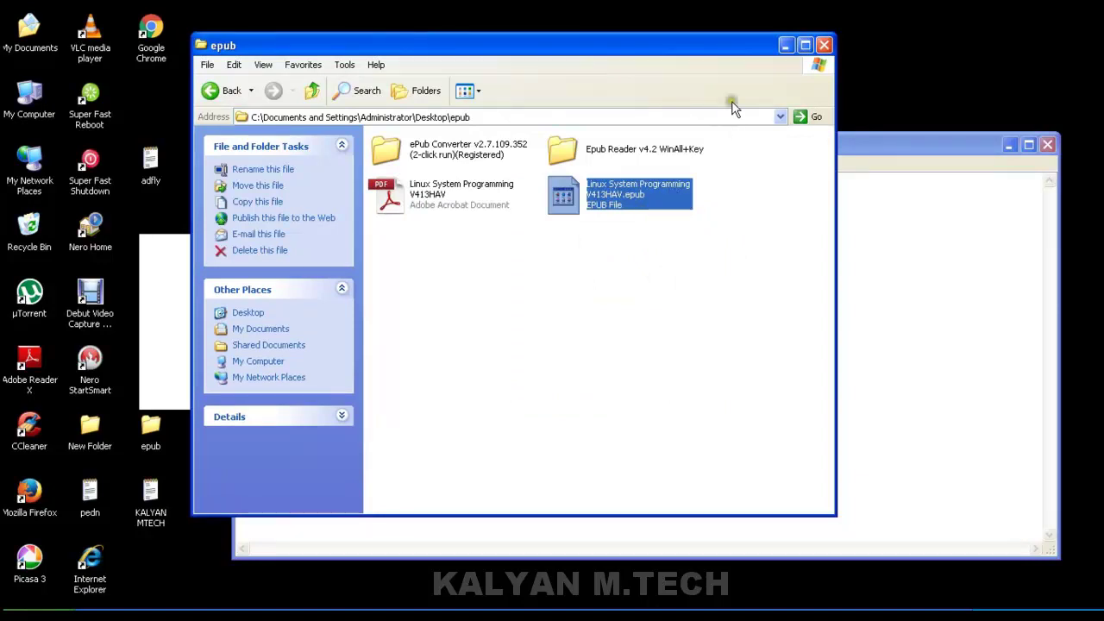
Switch to Chrome and review the Google results for the EPUB abbreviation and the meaning of EPUB books.
{"action": "left_click", "coordinate": [786, 45]}
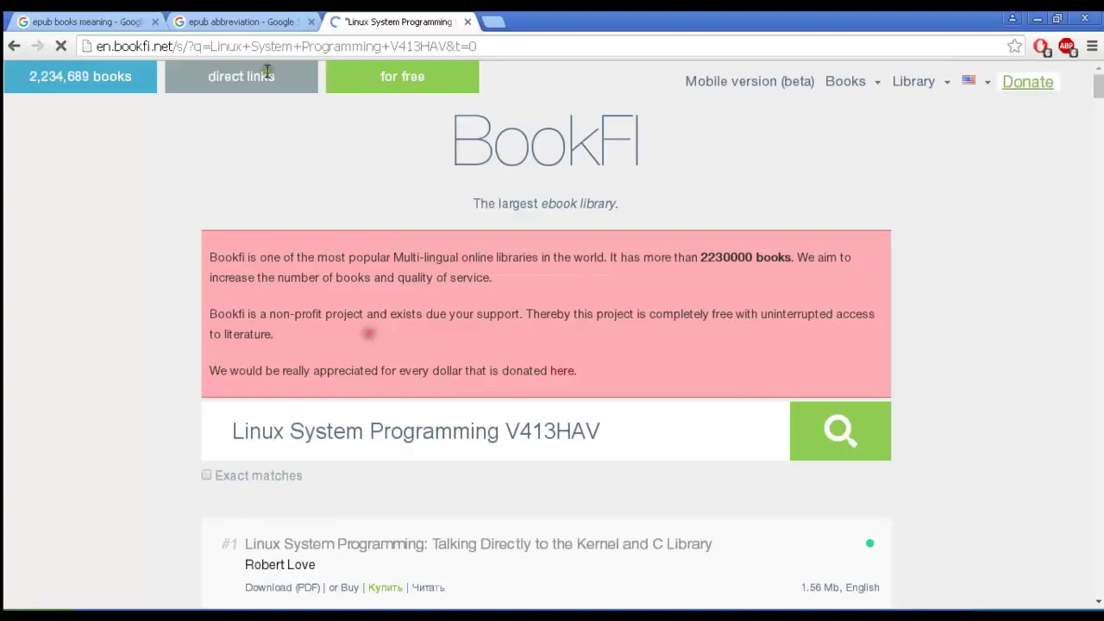
{"action": "left_click", "coordinate": [259, 21]}
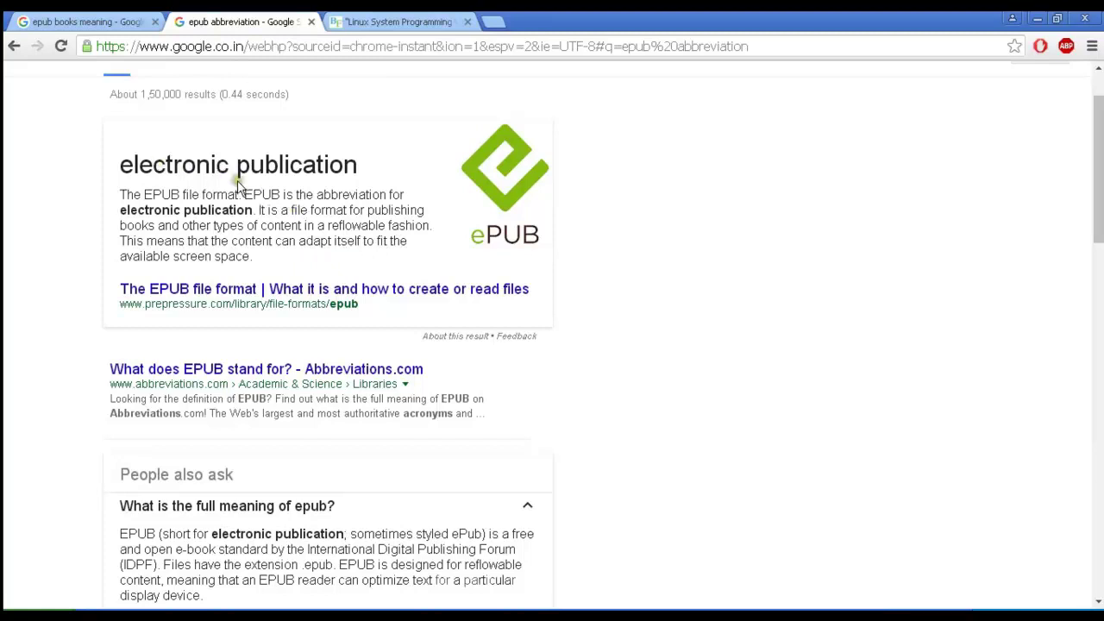
{"action": "left_click", "coordinate": [137, 20]}
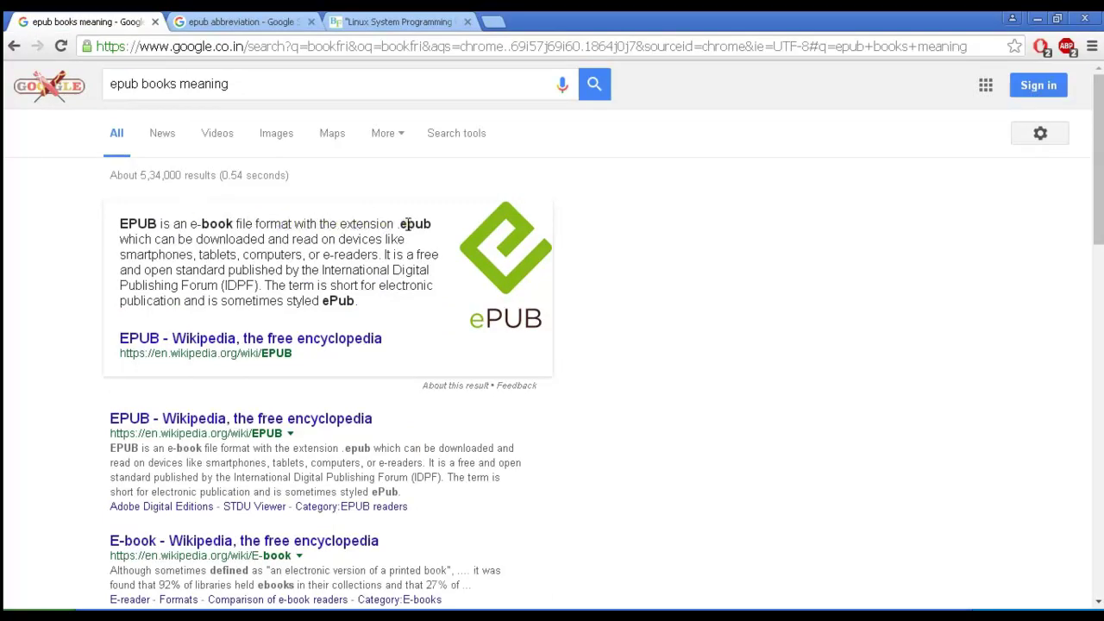
Return to the epub folder and inspect the General and Summary properties of Linux System Programming V413HAV.epub.
{"action": "key", "text": "alt+Tab"}
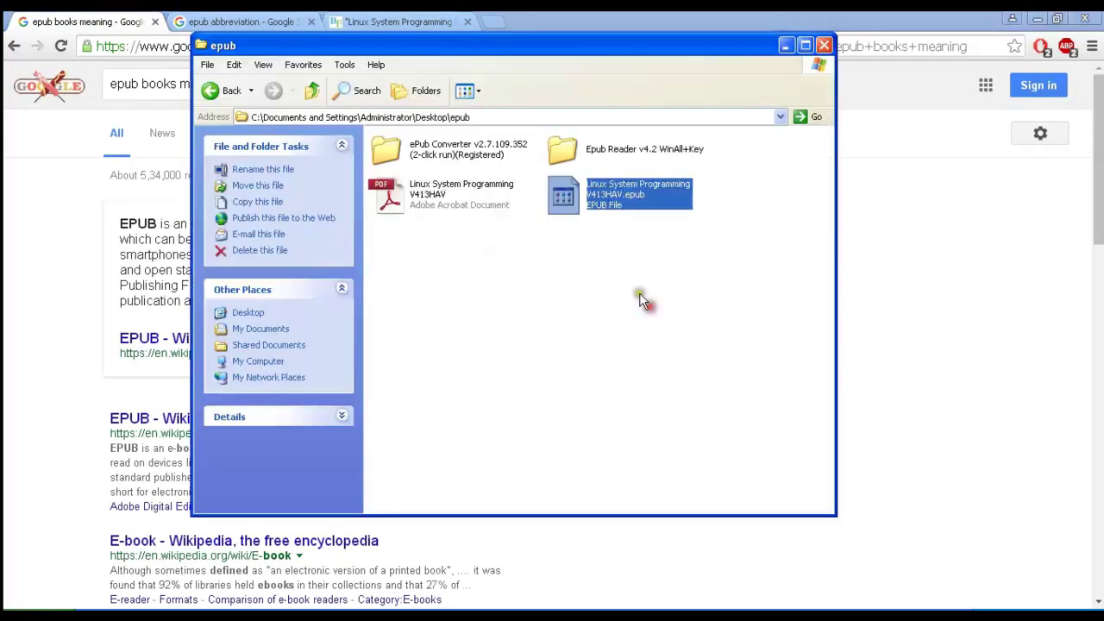
{"action": "right_click", "coordinate": [602, 205]}
{"action": "left_click", "coordinate": [660, 412]}
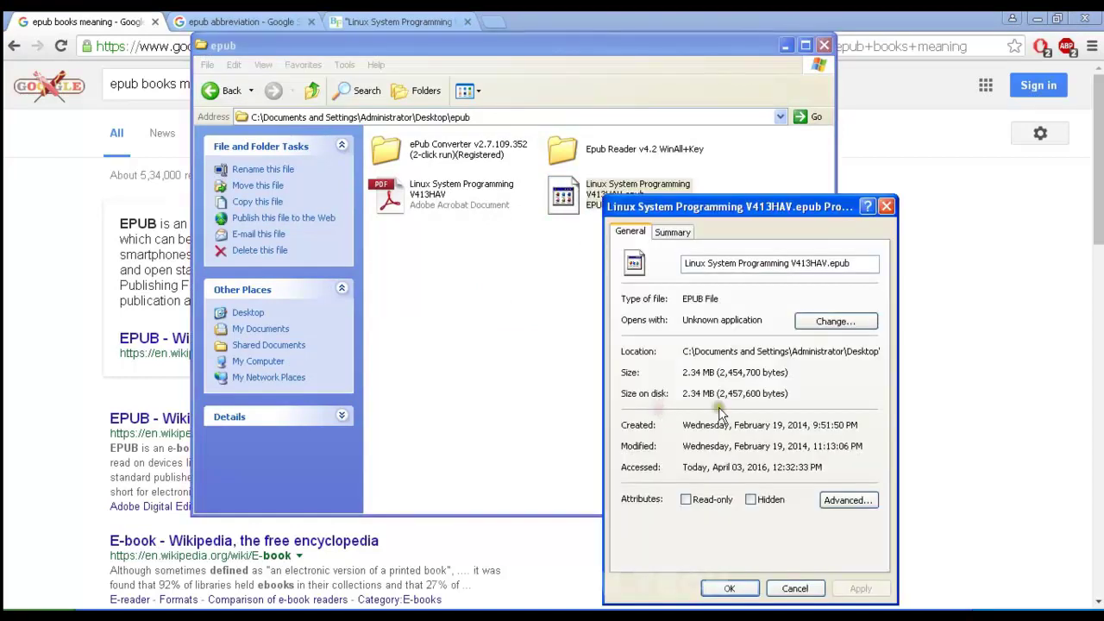
{"action": "left_click", "coordinate": [672, 232]}
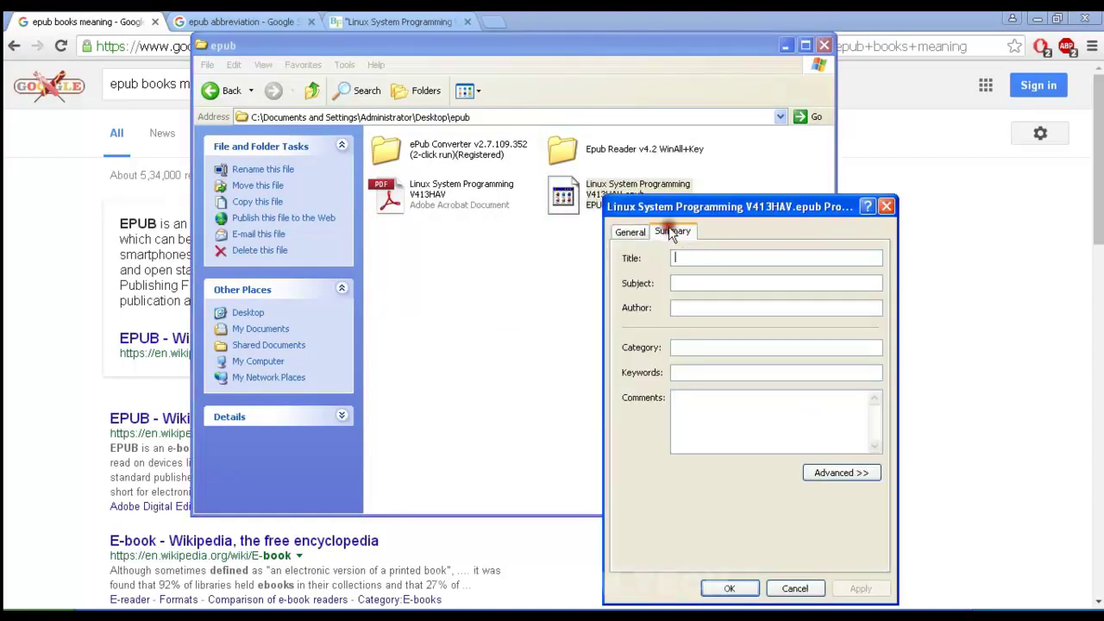
{"action": "left_click", "coordinate": [631, 232]}
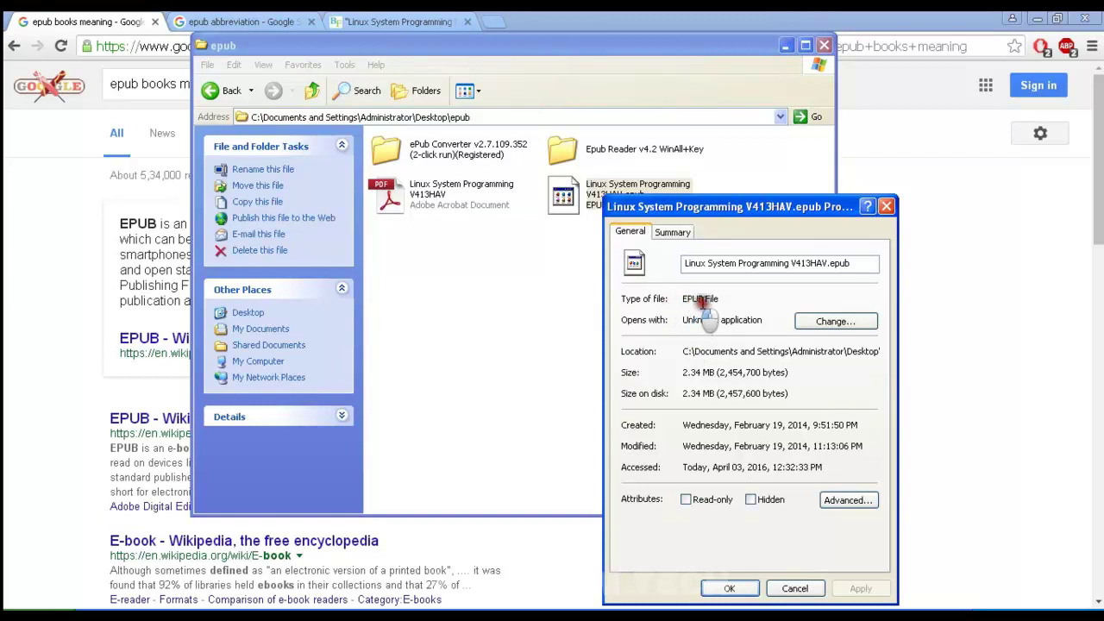
{"action": "left_click", "coordinate": [886, 206]}
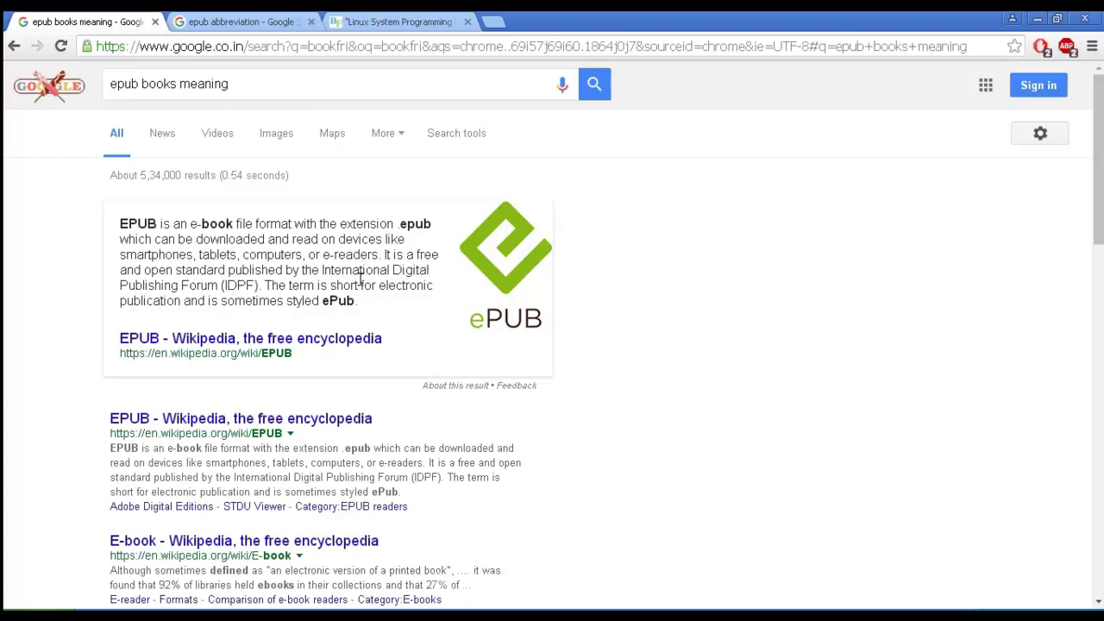
Switch to Chrome and examine the PDF and EPUB download options for Linux System Programming in the BookFi search results.
{"action": "left_click", "coordinate": [400, 26]}
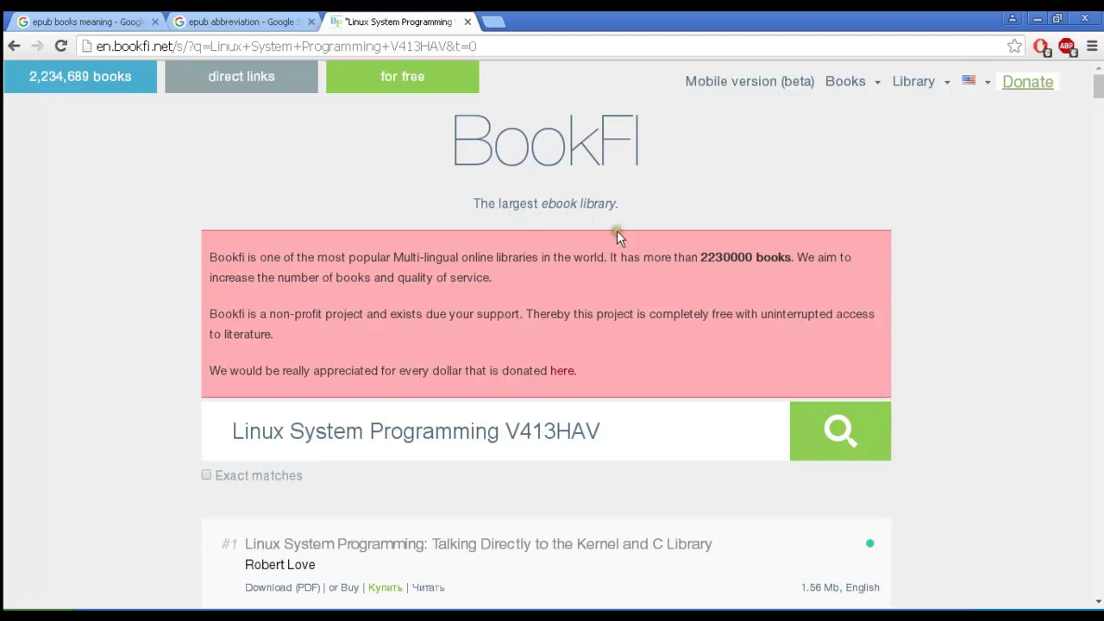
{"action": "scroll", "coordinate": [665, 367], "scroll_direction": "down", "scroll_amount": 2}
{"action": "scroll", "coordinate": [460, 387], "scroll_direction": "down", "scroll_amount": 2}
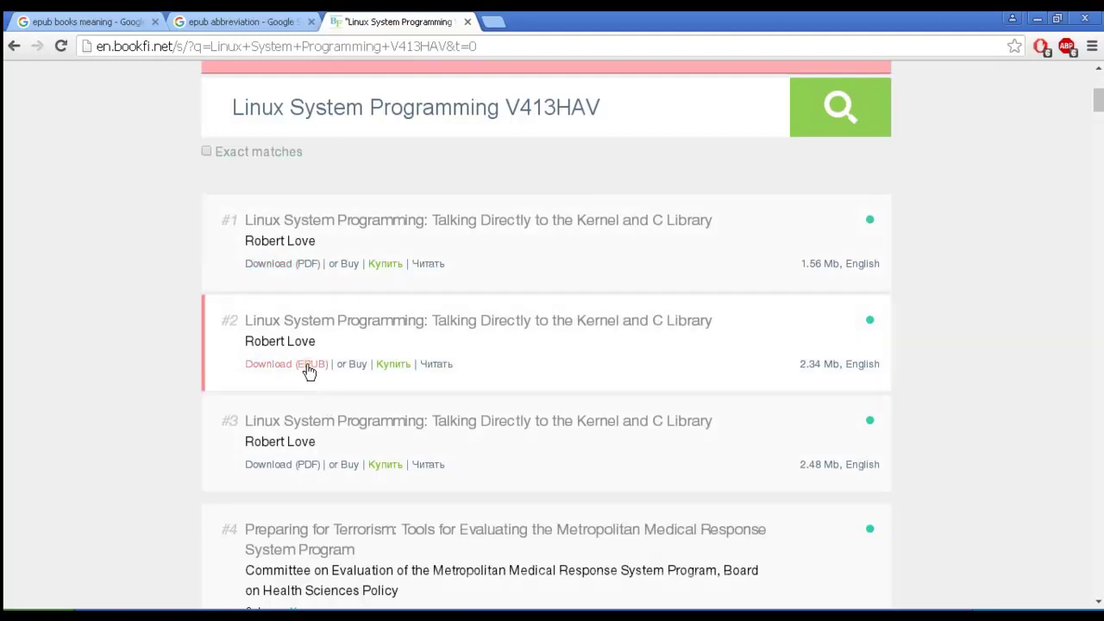
{"action": "left_click", "coordinate": [308, 264]}
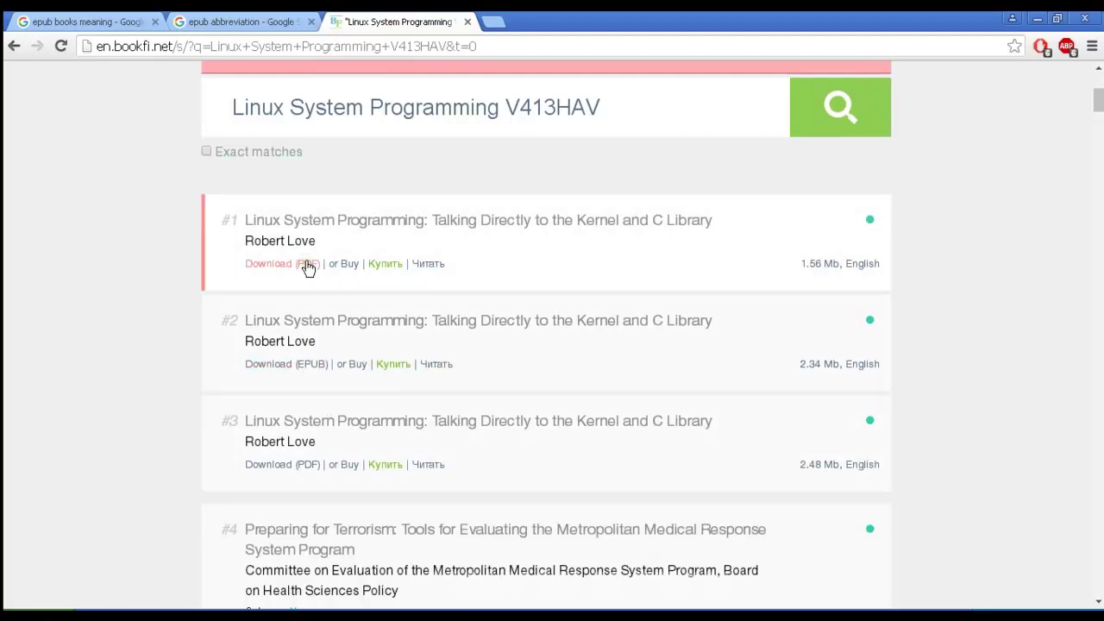
{"action": "left_click", "coordinate": [307, 265]}
{"action": "left_click", "coordinate": [296, 277]}
{"action": "left_click", "coordinate": [311, 269]}
{"action": "left_click", "coordinate": [246, 272]}
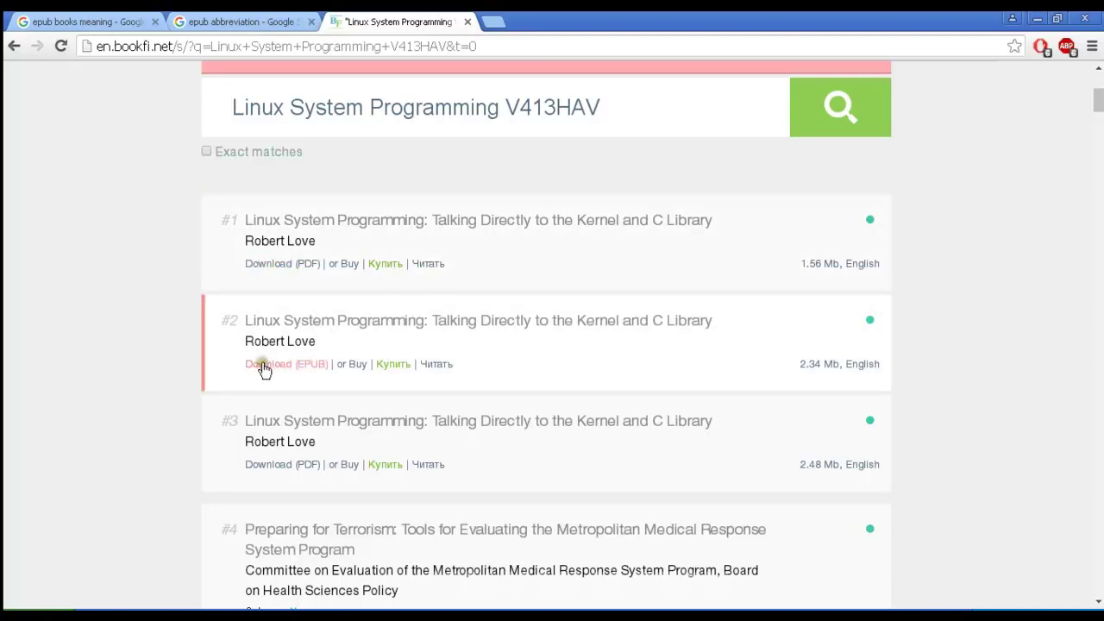
{"action": "left_click", "coordinate": [307, 367]}
{"action": "left_click", "coordinate": [304, 369]}
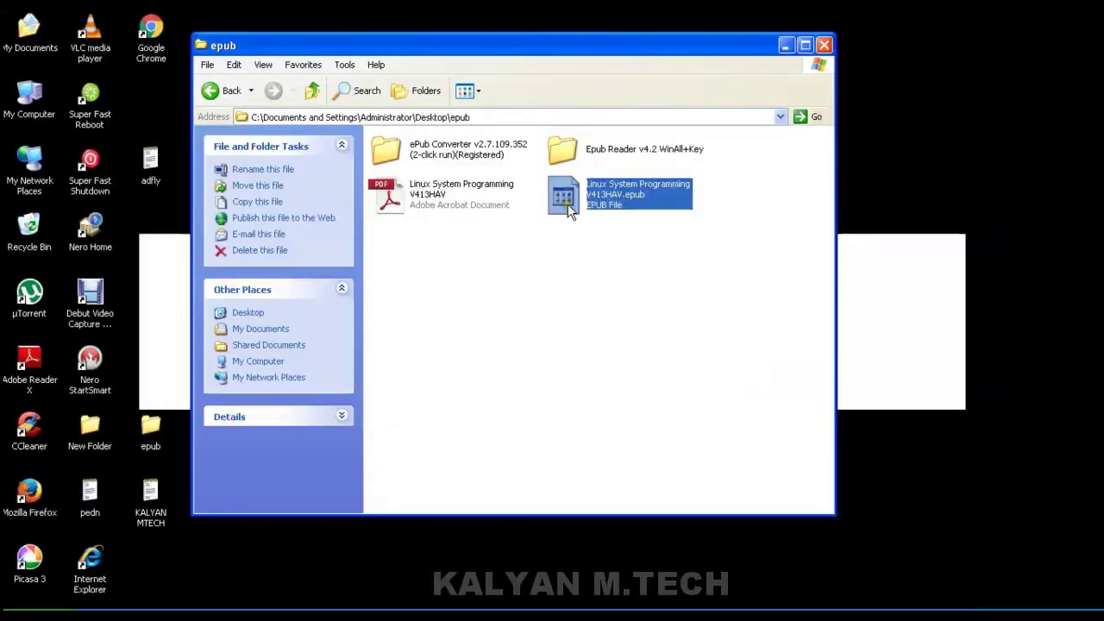
View the Linux System Programming V413HAV PDF from the epub folder in Adobe Reader and close it.
{"action": "double_click", "coordinate": [419, 203]}
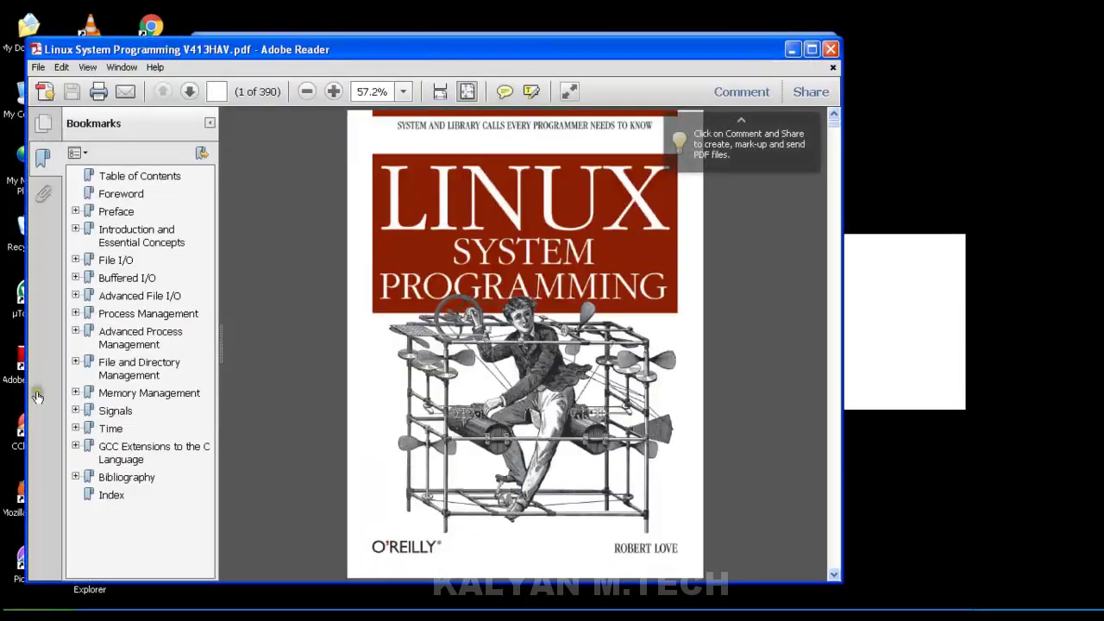
{"action": "left_click_drag", "start_coordinate": [515, 54], "coordinate": [619, 57]}
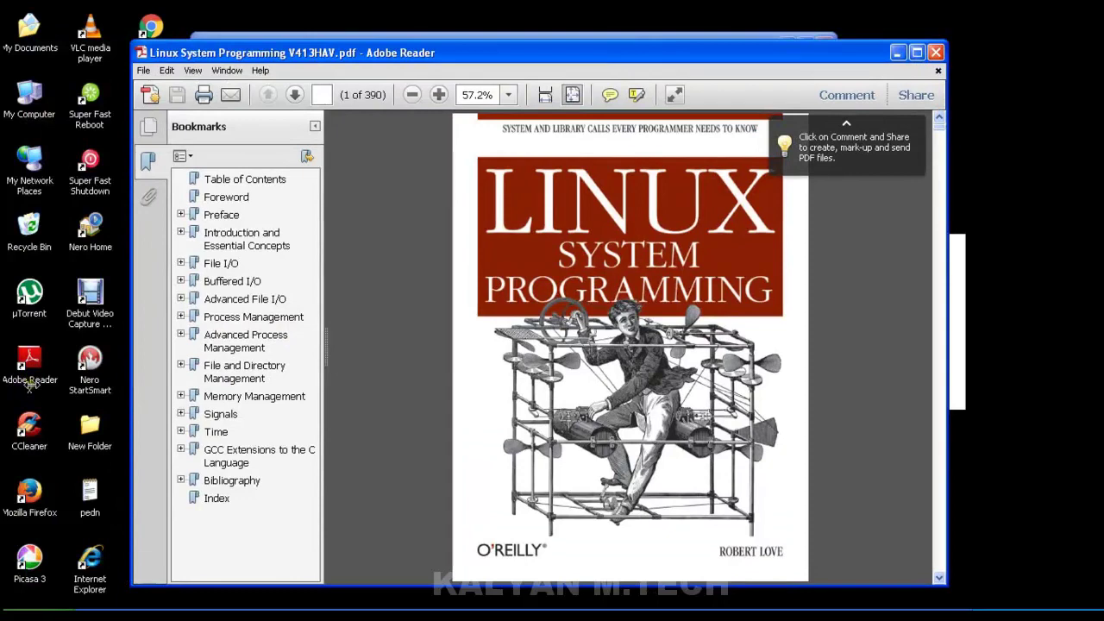
{"action": "left_click", "coordinate": [936, 53]}
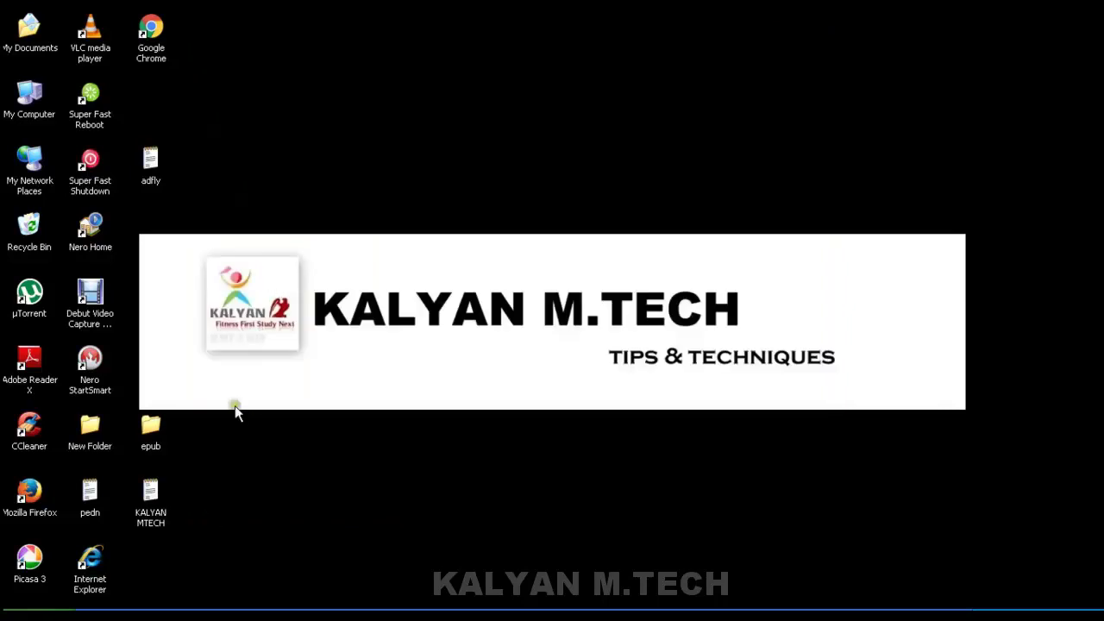
Open the Epub Reader v4.2 WinAll+Key folder inside the desktop's epub folder.
{"action": "double_click", "coordinate": [153, 434]}
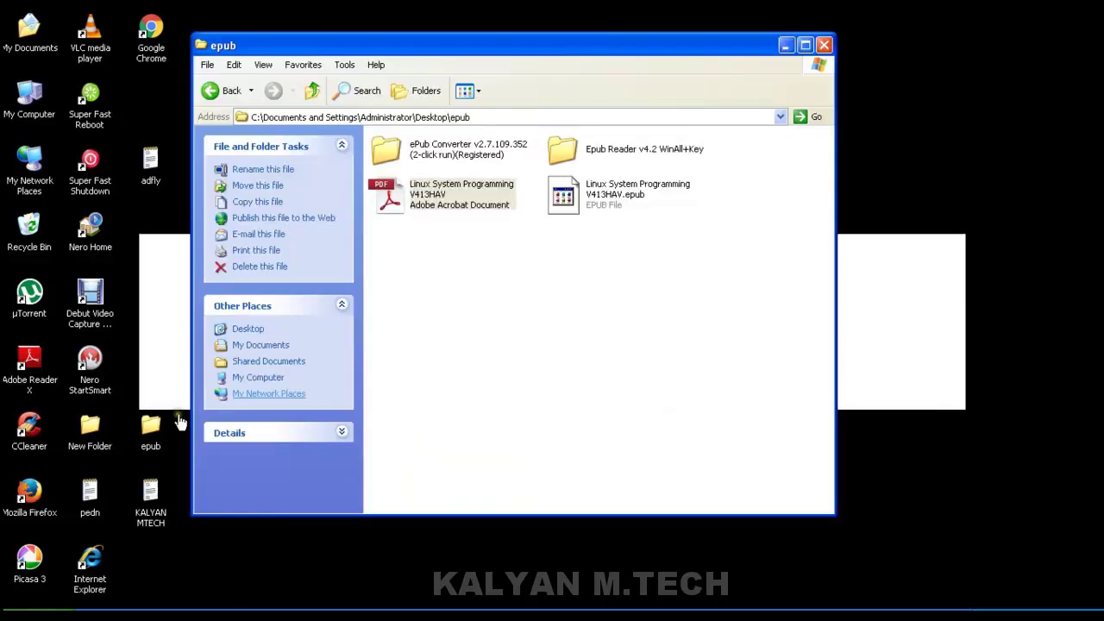
{"action": "double_click", "coordinate": [610, 154]}
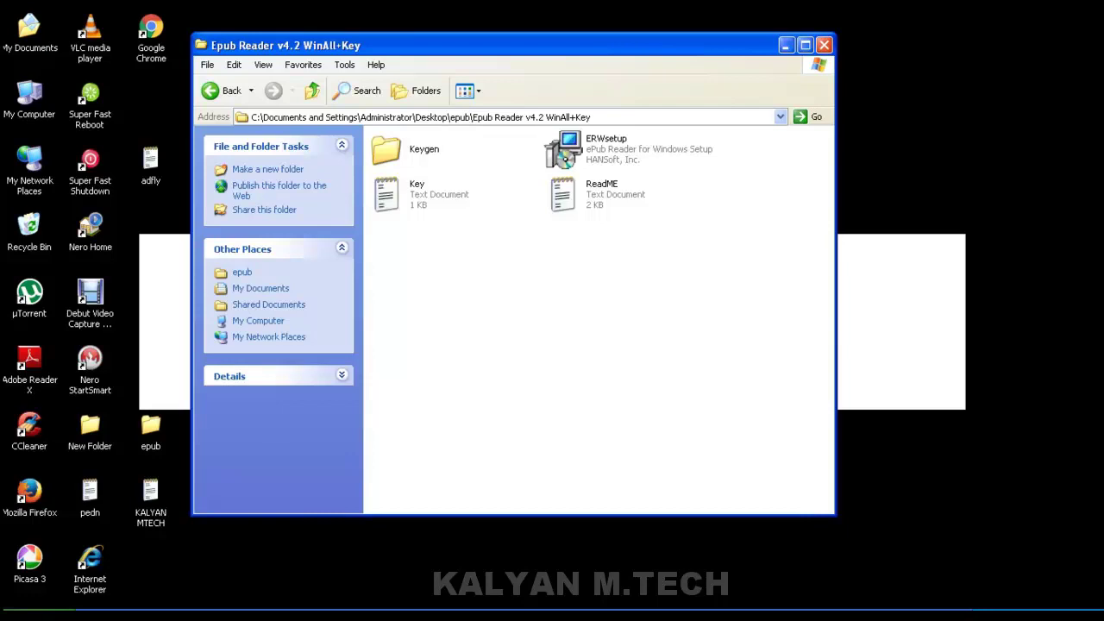
{"action": "right_click", "coordinate": [991, 614]}
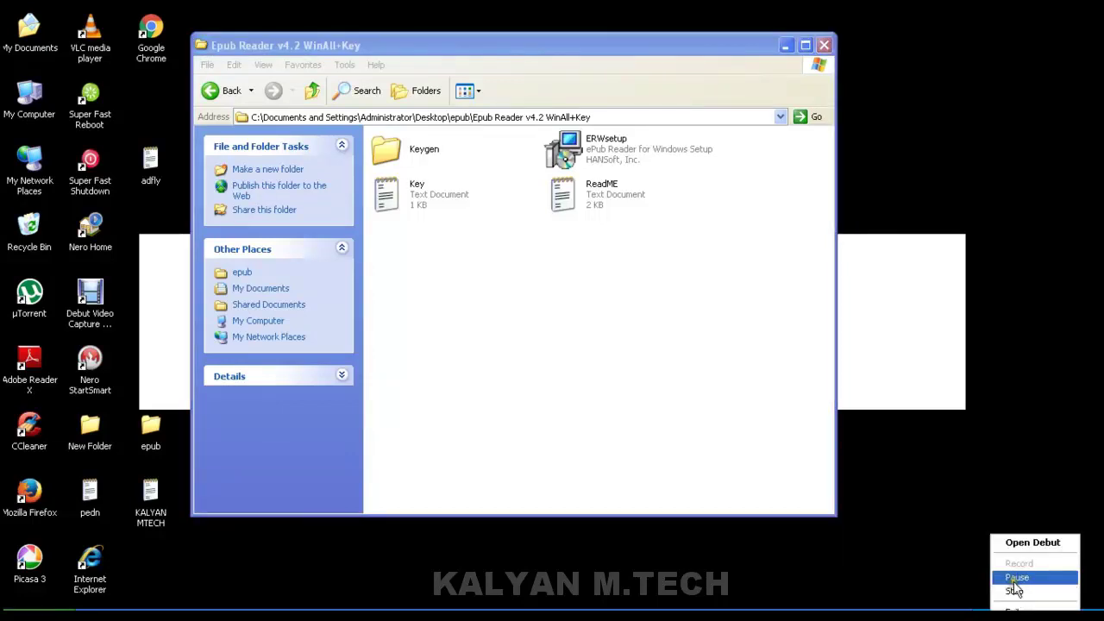
{"action": "left_click", "coordinate": [1014, 580]}
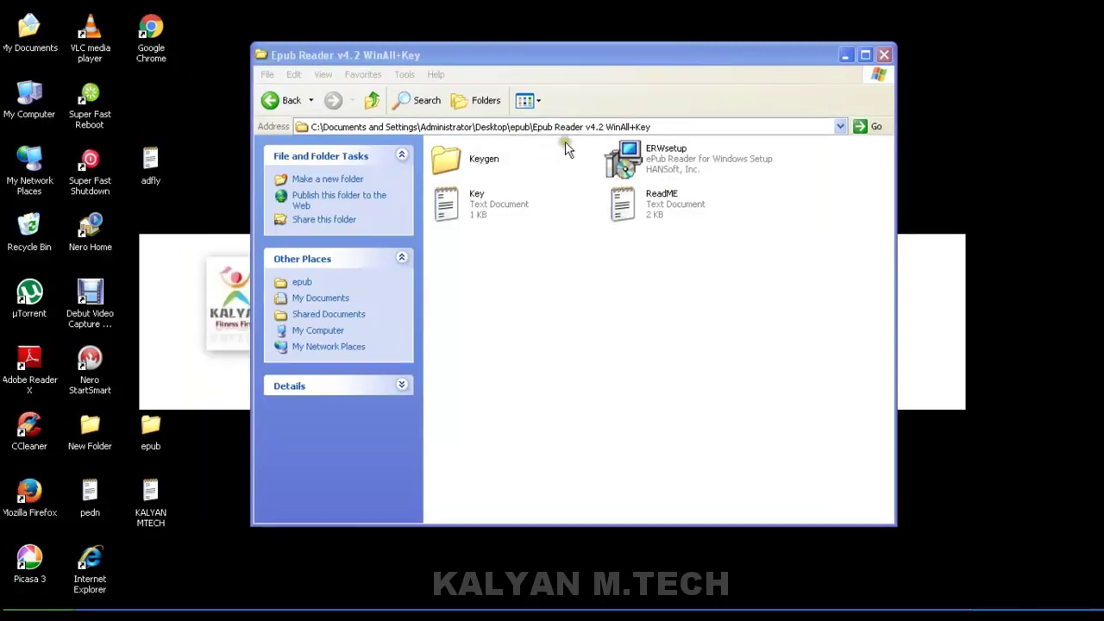
Start the ERWsetup installer in English and accept the ePub Reader for Windows license agreement.
{"action": "double_click", "coordinate": [655, 161]}
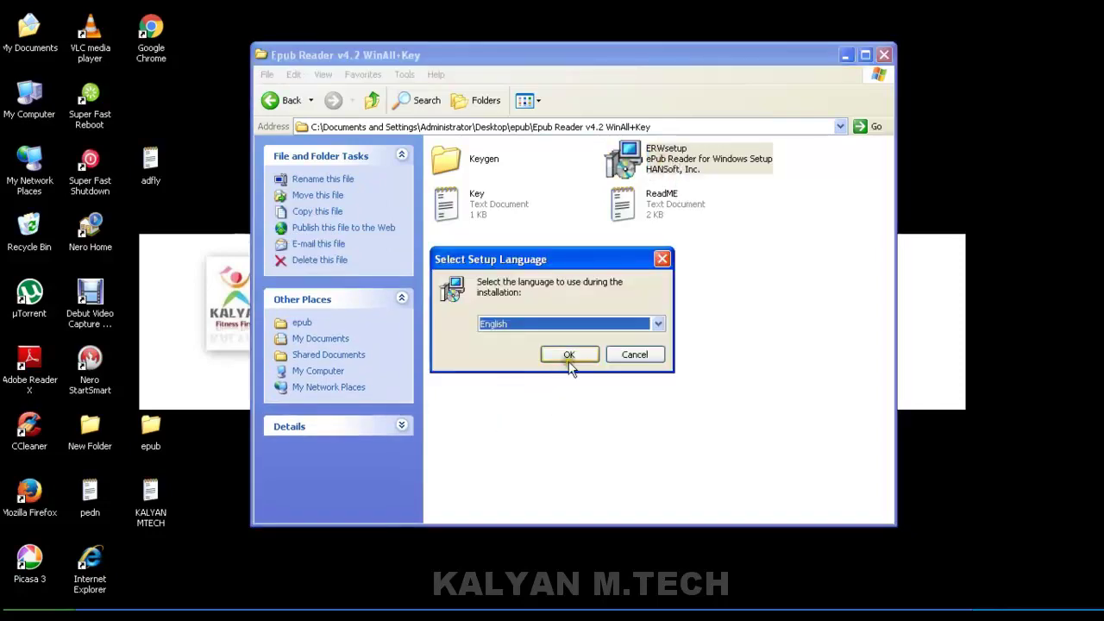
{"action": "left_click", "coordinate": [566, 353]}
{"action": "left_click", "coordinate": [645, 449]}
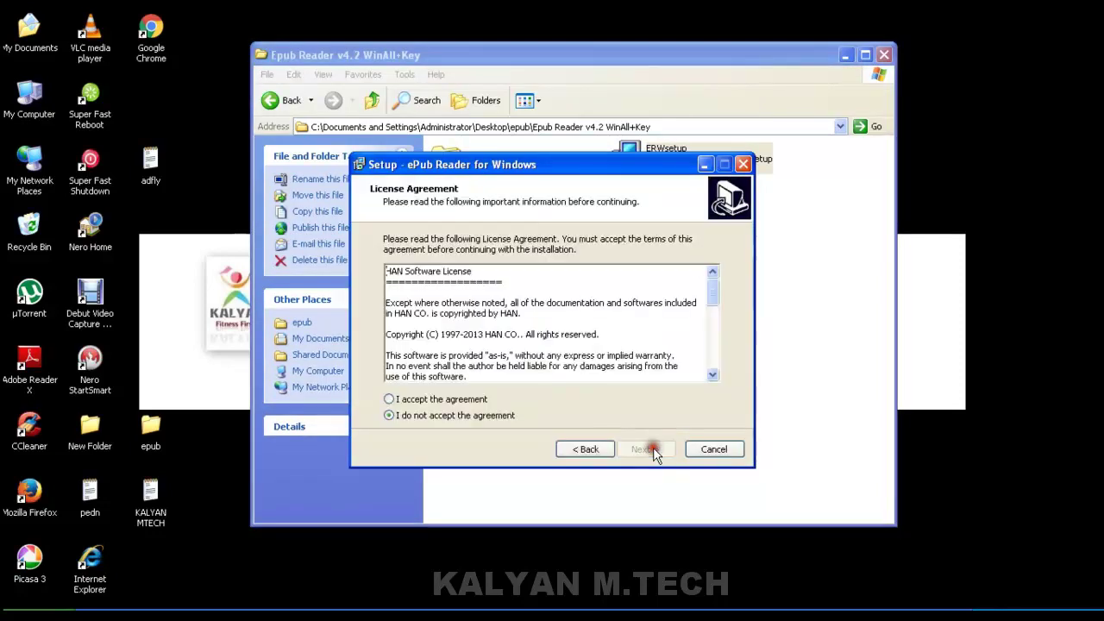
{"action": "left_click", "coordinate": [440, 400]}
{"action": "left_click", "coordinate": [643, 449]}
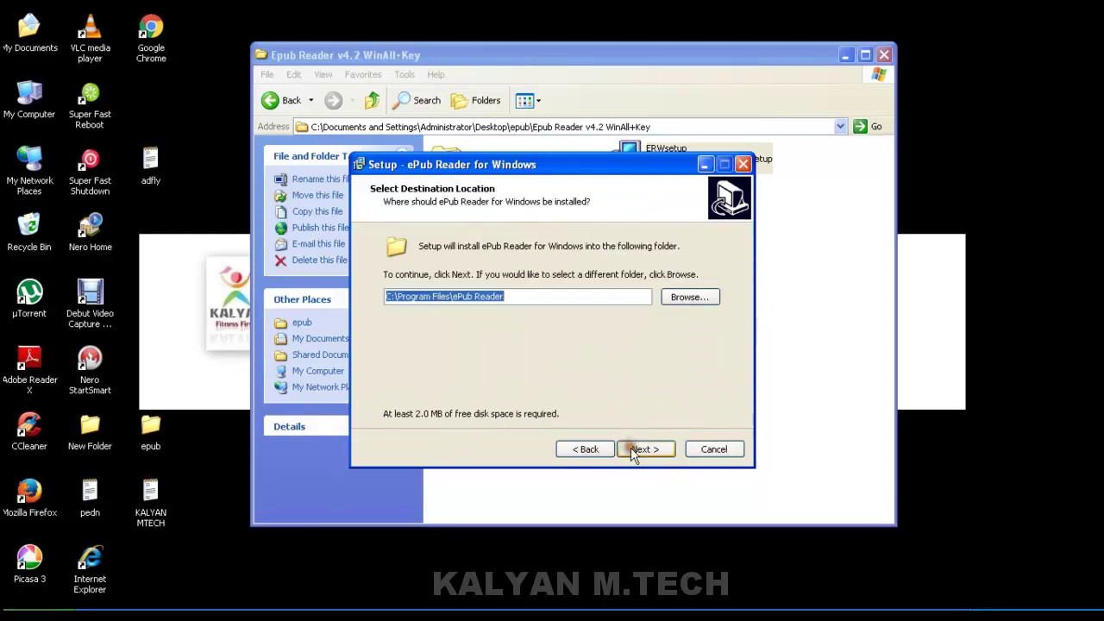
Install ePub Reader for Windows into C:\Program Files\ePub Reader and finish setup with the program launching.
{"action": "left_click", "coordinate": [643, 450]}
{"action": "left_click", "coordinate": [639, 449]}
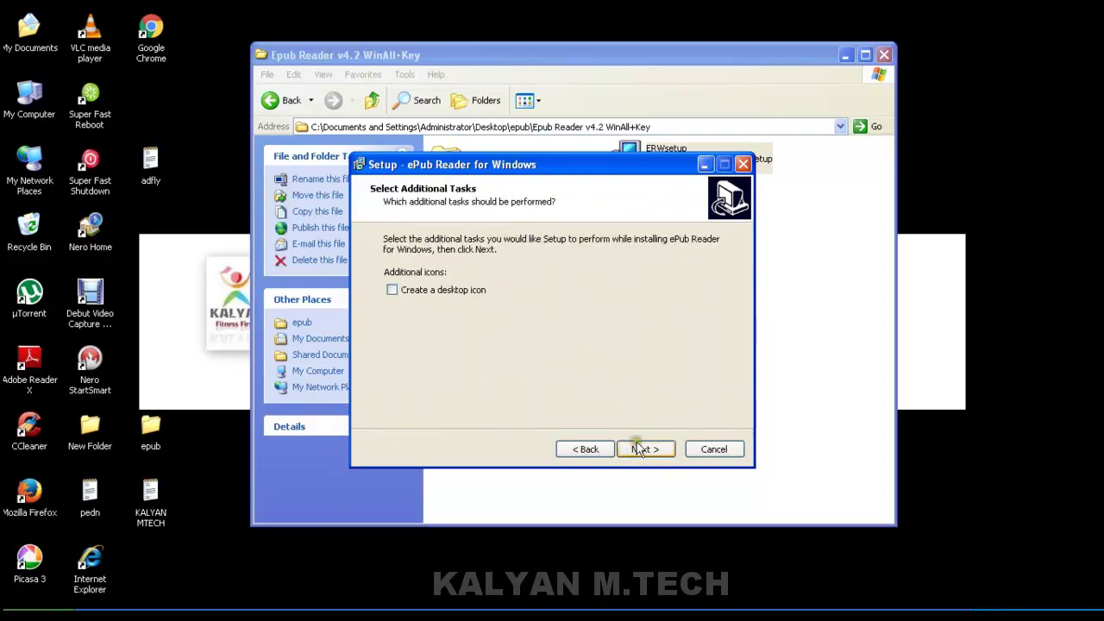
{"action": "left_click", "coordinate": [661, 450]}
{"action": "left_click", "coordinate": [660, 452]}
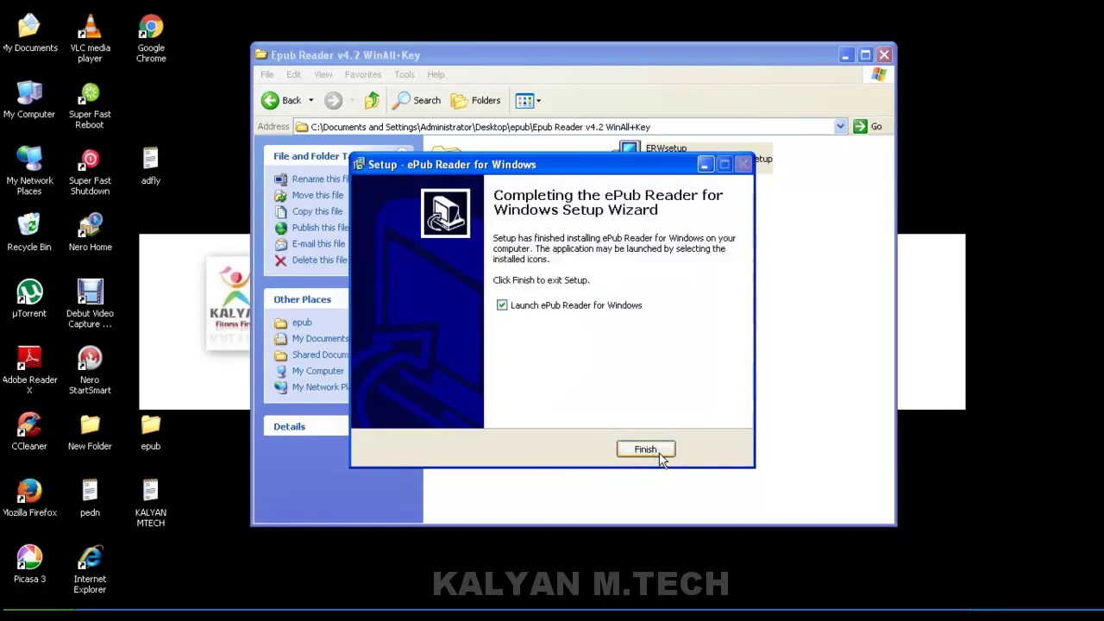
{"action": "left_click", "coordinate": [647, 449]}
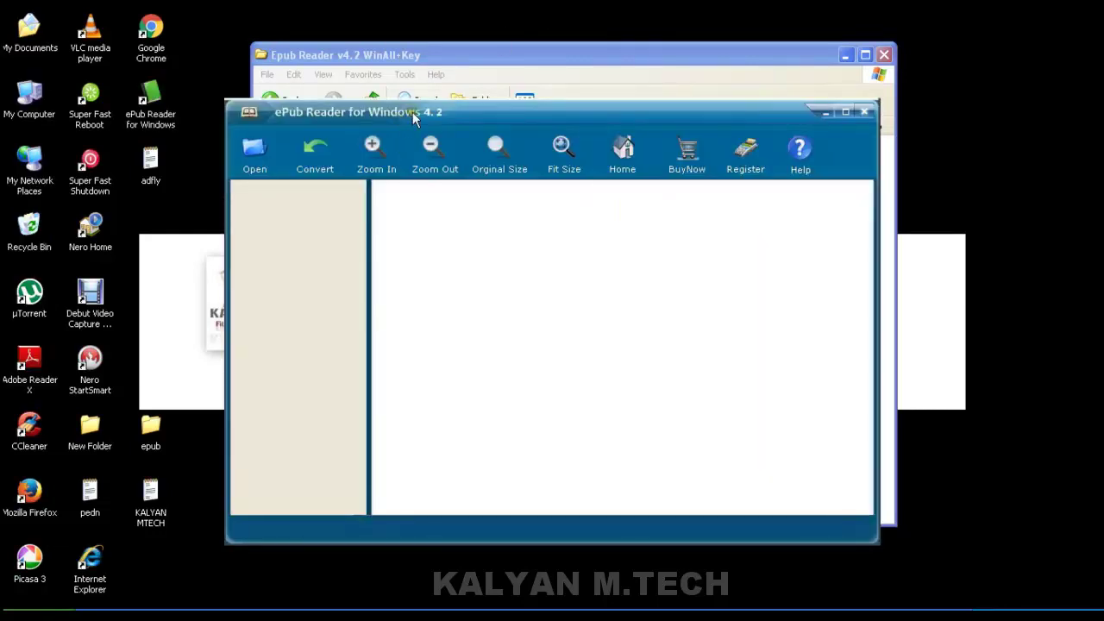
Open the ePub Reader registration form and copy the registration e-mail from the Key text file in the installer folder.
{"action": "left_click_drag", "start_coordinate": [413, 113], "coordinate": [395, 161]}
{"action": "left_click", "coordinate": [723, 211]}
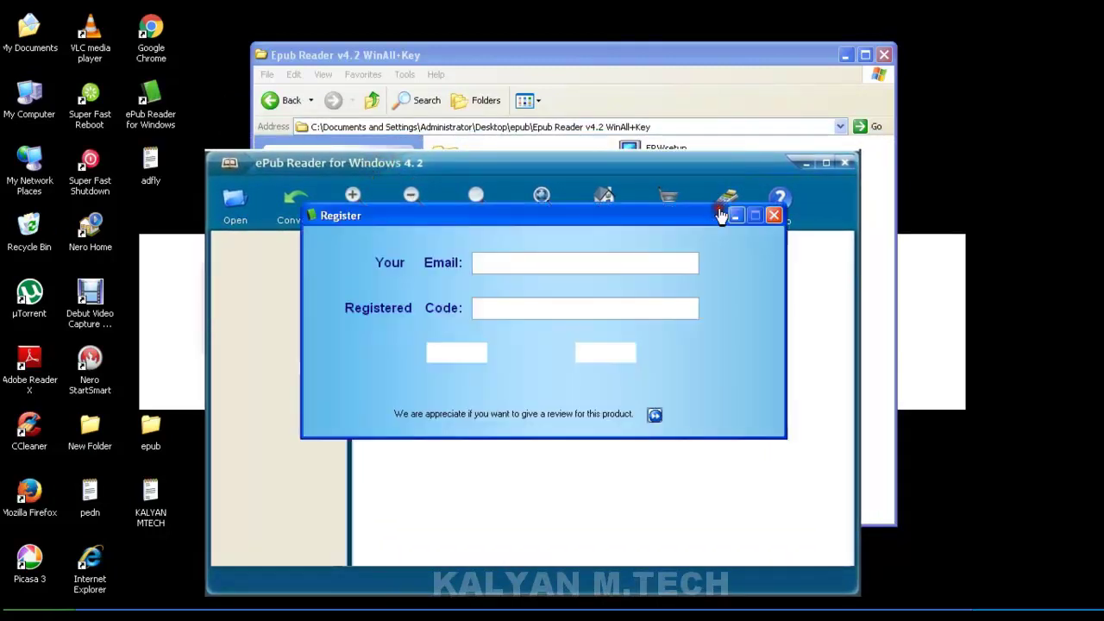
{"action": "left_click_drag", "start_coordinate": [653, 57], "coordinate": [835, 58]}
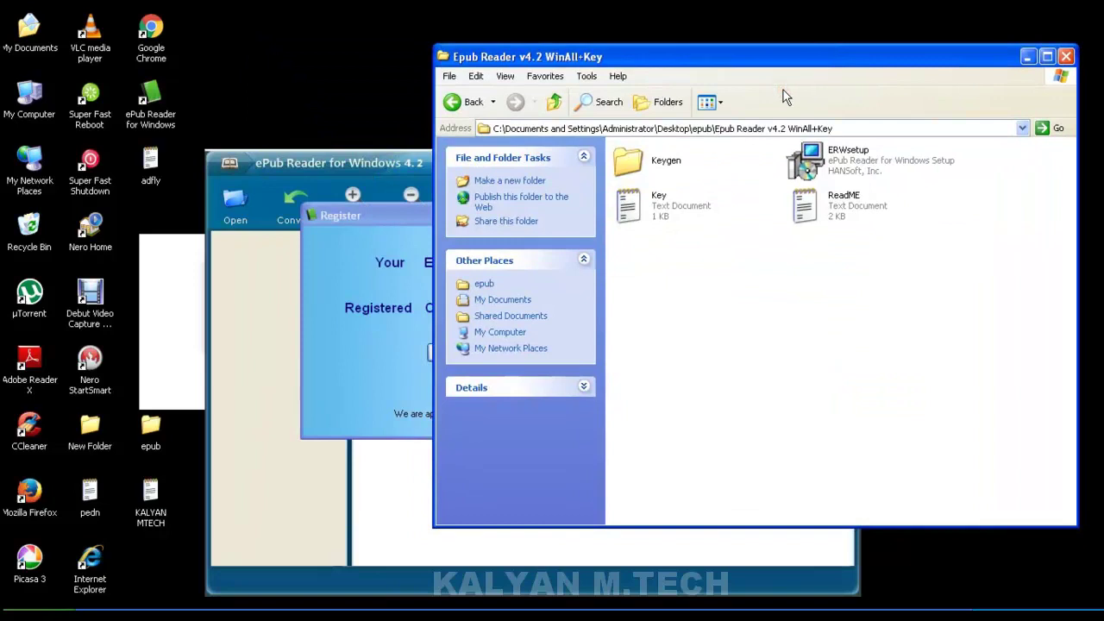
{"action": "double_click", "coordinate": [651, 200]}
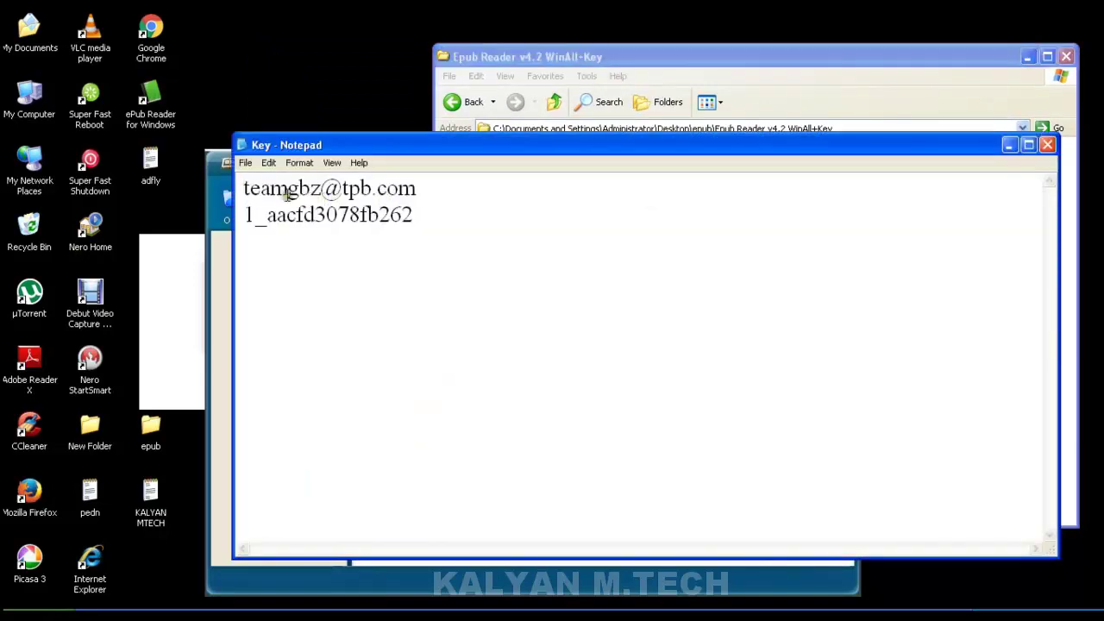
{"action": "left_click_drag", "start_coordinate": [245, 186], "coordinate": [429, 198]}
{"action": "right_click", "coordinate": [380, 186]}
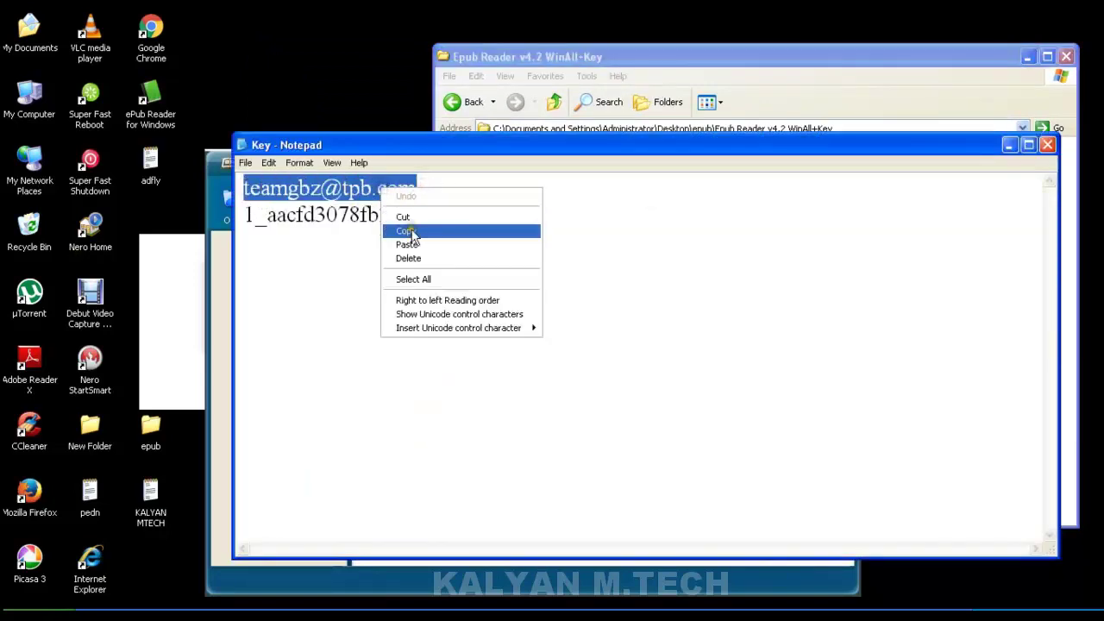
{"action": "left_click", "coordinate": [409, 231]}
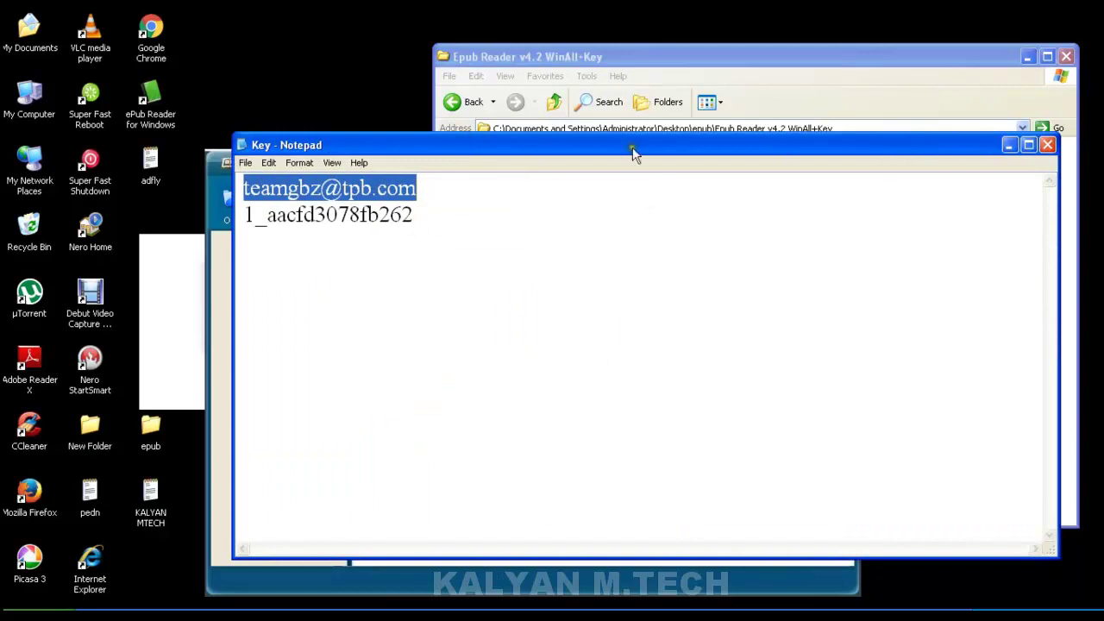
Paste the copied e-mail into the registration form's e-mail field and copy the registration code from the Key text file.
{"action": "left_click", "coordinate": [219, 158]}
{"action": "right_click", "coordinate": [541, 268]}
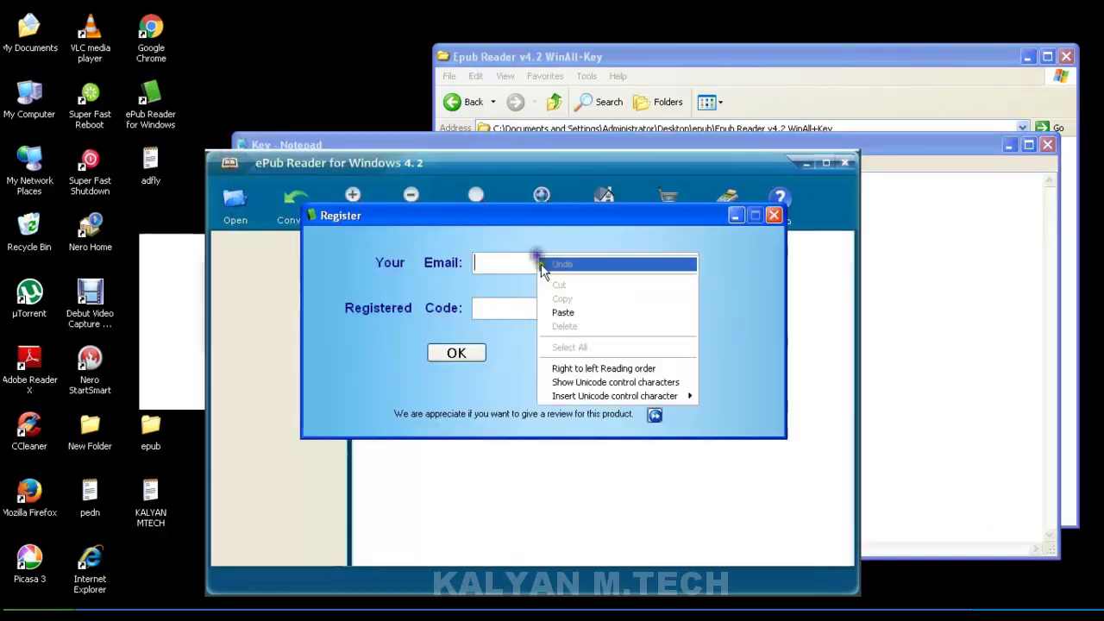
{"action": "left_click", "coordinate": [584, 315]}
{"action": "left_click", "coordinate": [953, 272]}
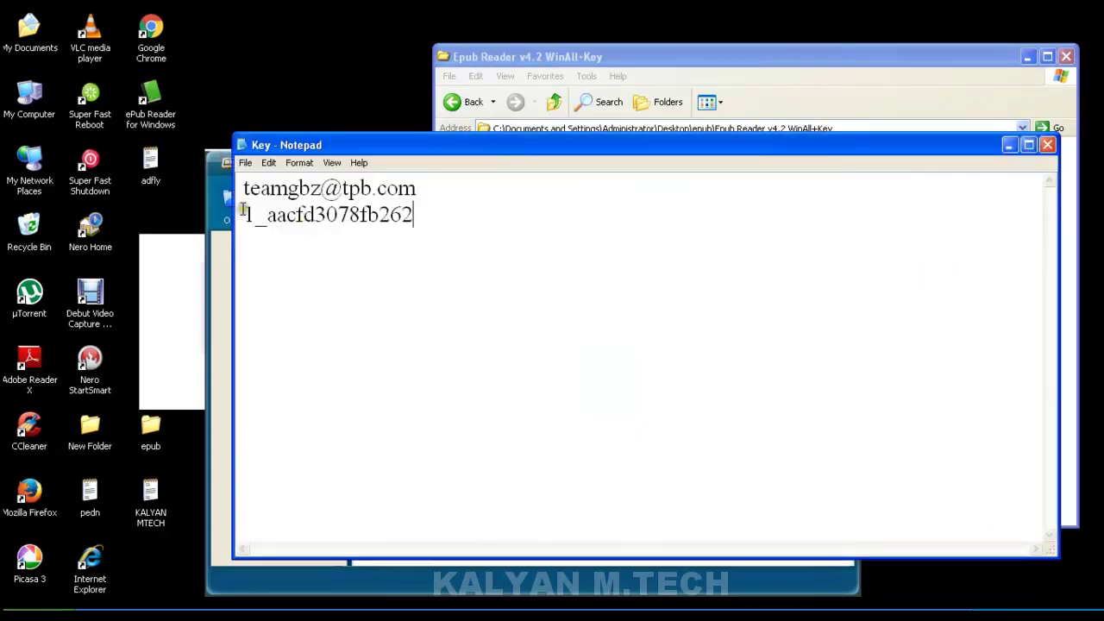
{"action": "left_click_drag", "start_coordinate": [244, 213], "coordinate": [451, 216]}
{"action": "right_click", "coordinate": [386, 217]}
{"action": "left_click", "coordinate": [419, 258]}
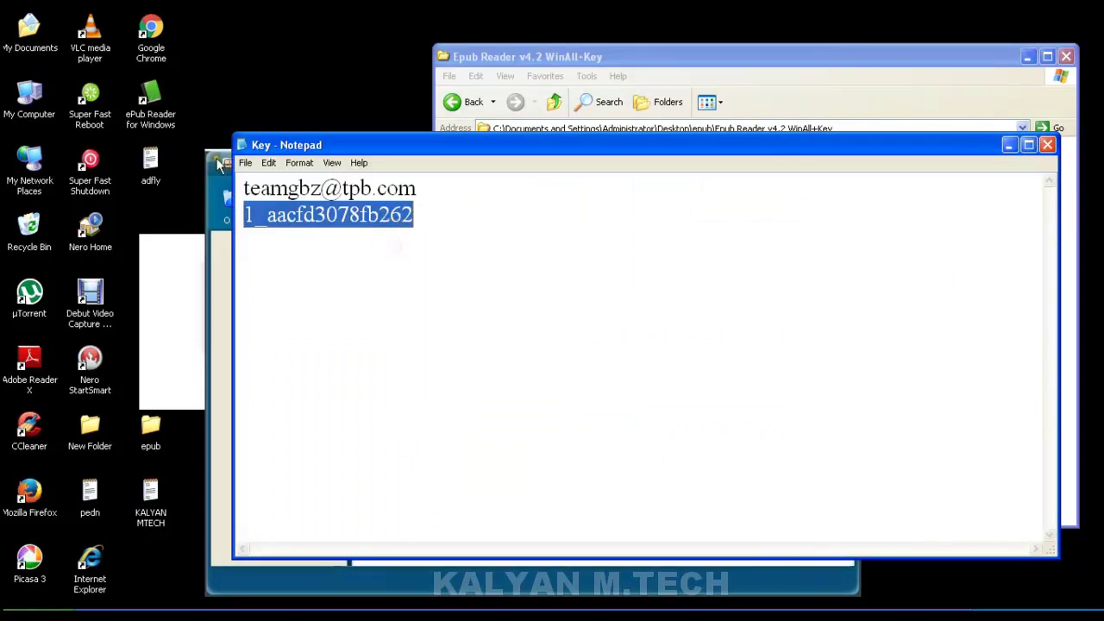
Paste the registration code into the Registered Code field and submit the registration.
{"action": "left_click", "coordinate": [220, 164]}
{"action": "left_click", "coordinate": [488, 305]}
{"action": "right_click", "coordinate": [491, 304]}
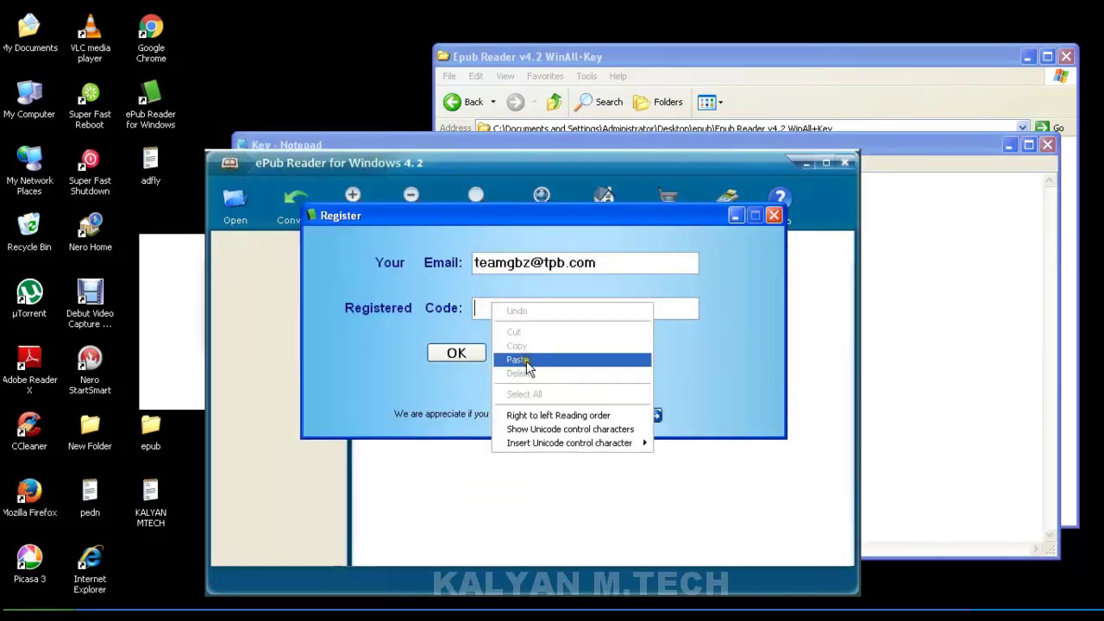
{"action": "left_click", "coordinate": [525, 362]}
{"action": "left_click", "coordinate": [455, 353]}
{"action": "left_click", "coordinate": [548, 361]}
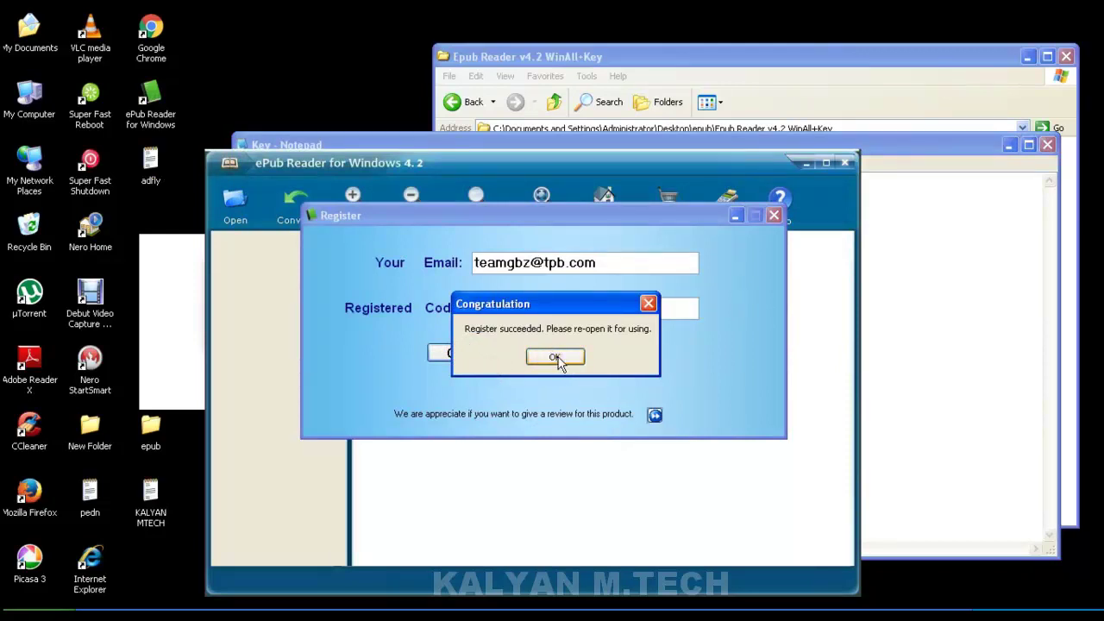
{"action": "left_click", "coordinate": [557, 361]}
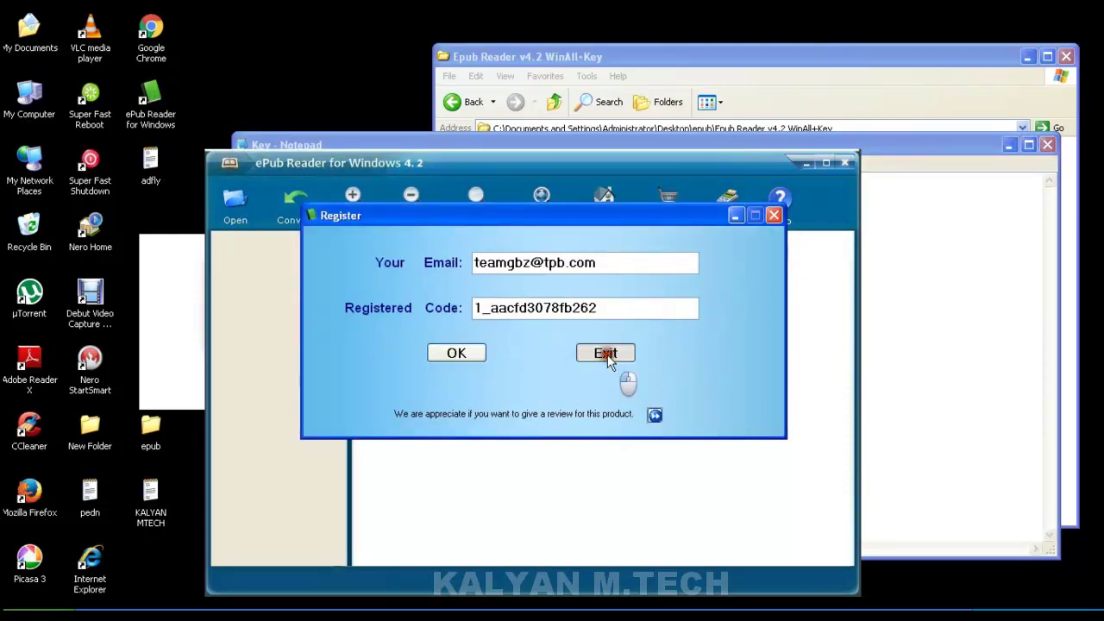
Close the registration form, ePub Reader for Windows and the Key text file.
{"action": "left_click", "coordinate": [607, 354]}
{"action": "left_click", "coordinate": [845, 163]}
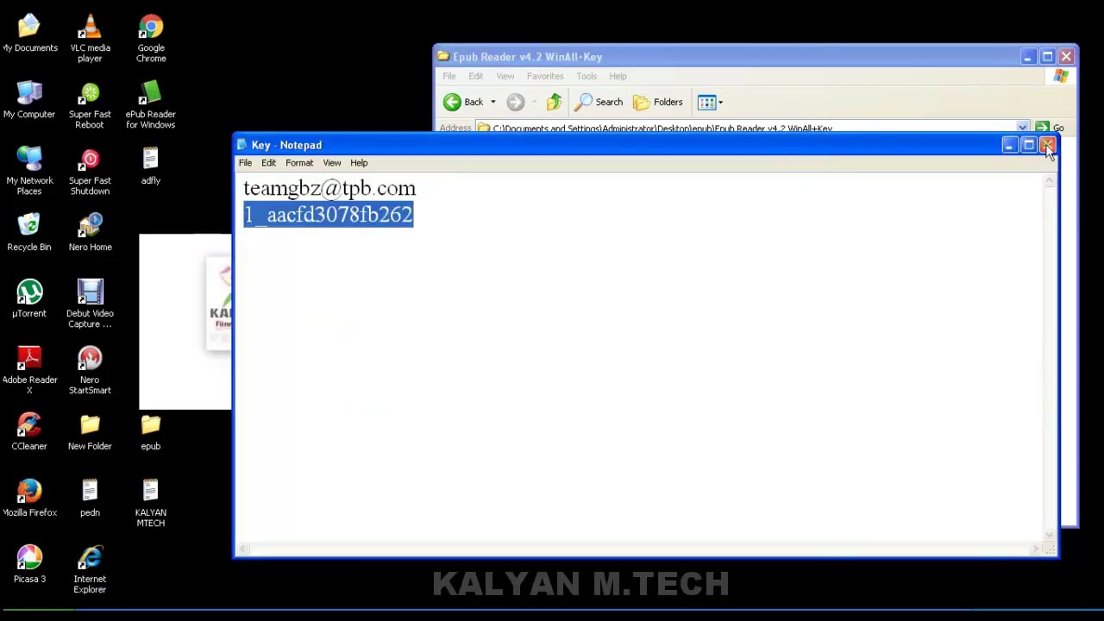
{"action": "left_click", "coordinate": [1047, 145]}
Relaunch ePub Reader for Windows and check its registration form, closing the installer folder and the reader when done.
{"action": "double_click", "coordinate": [155, 121]}
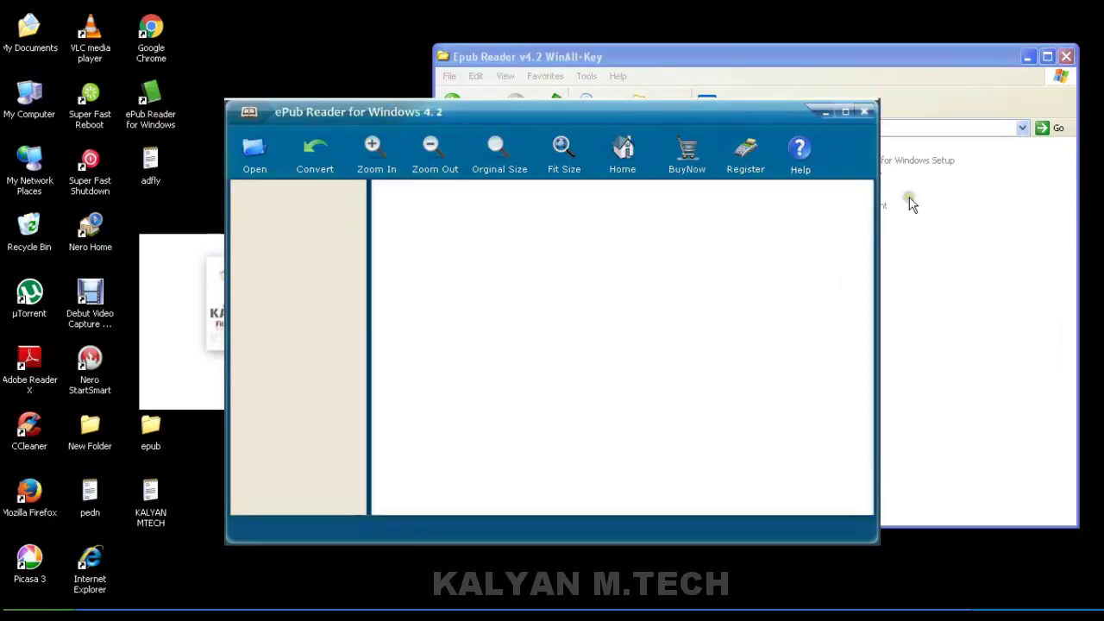
{"action": "left_click", "coordinate": [747, 169]}
{"action": "left_click", "coordinate": [773, 216]}
{"action": "left_click", "coordinate": [914, 65]}
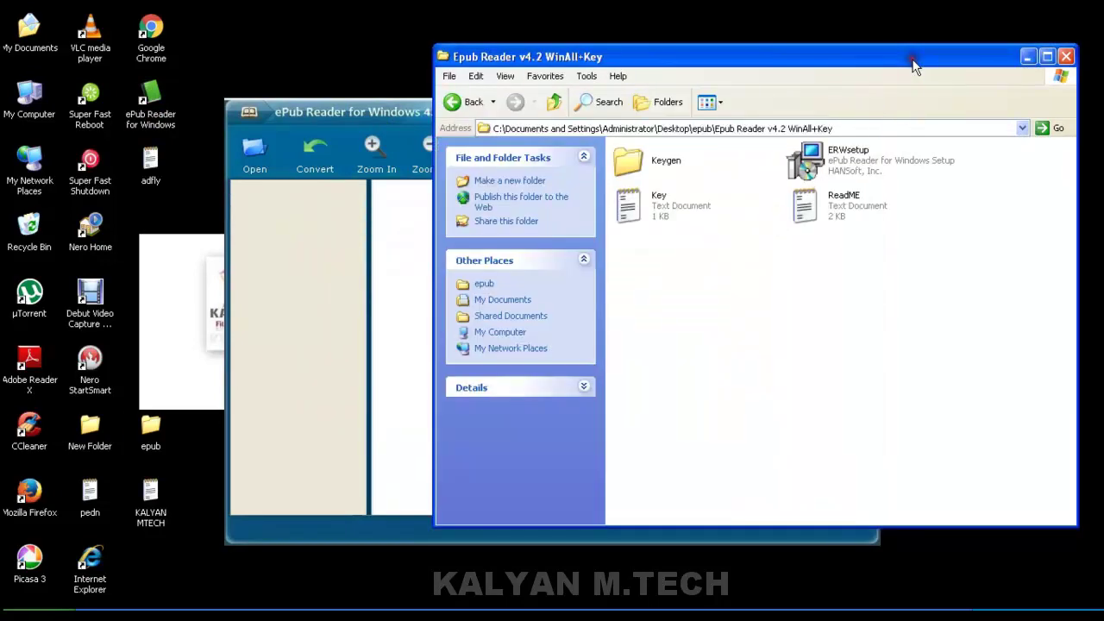
{"action": "left_click", "coordinate": [1066, 56]}
{"action": "left_click_drag", "start_coordinate": [408, 117], "coordinate": [473, 111]}
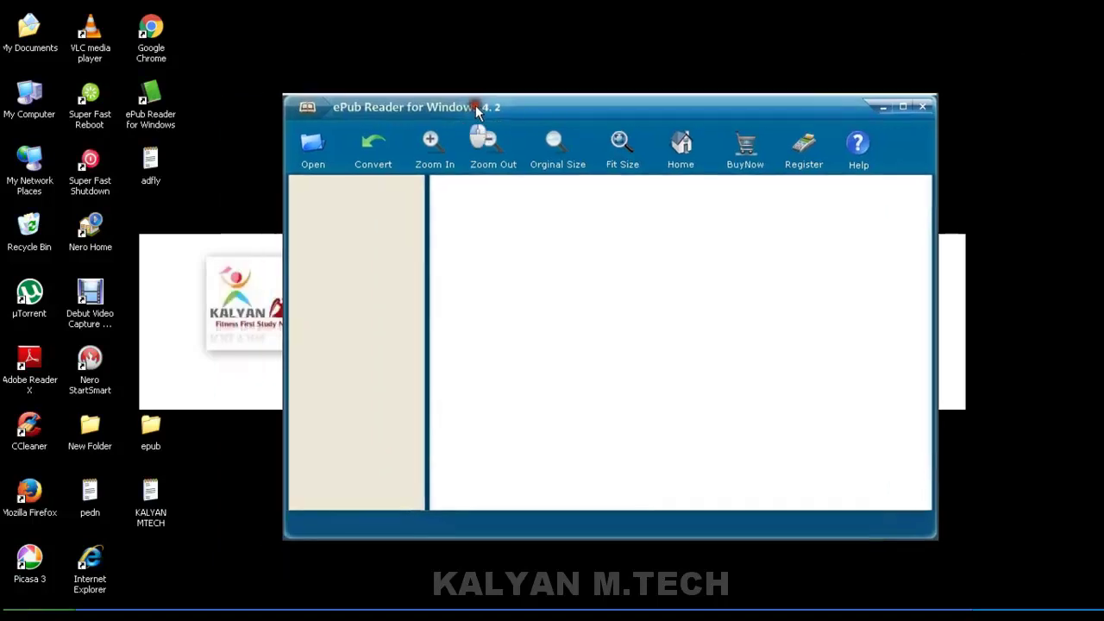
{"action": "left_click", "coordinate": [922, 107]}
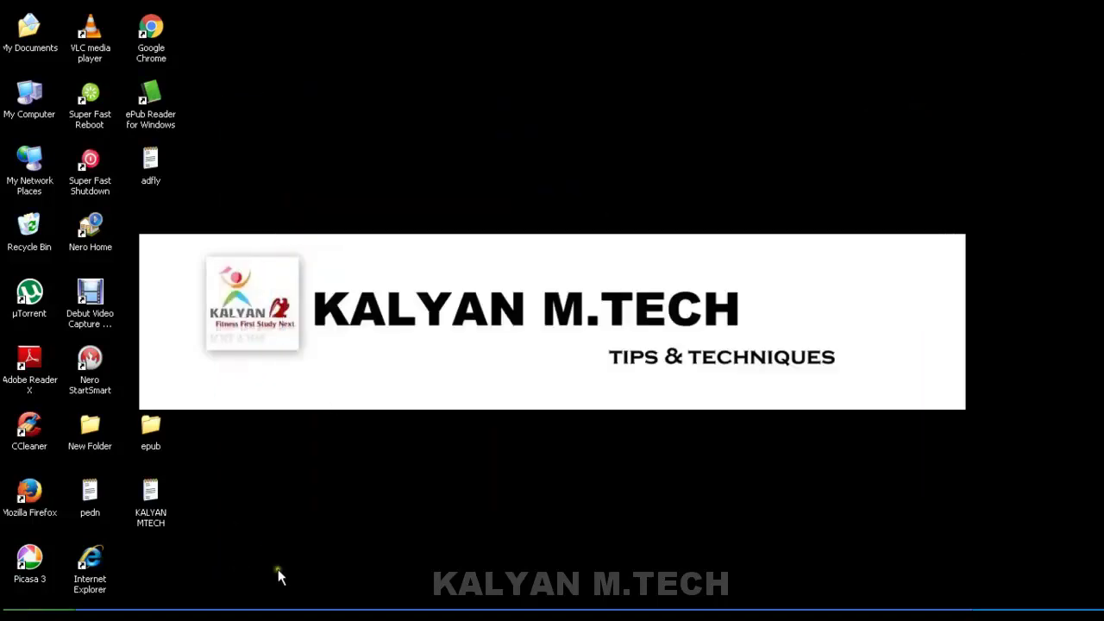
Open the Linux System Programming EPUB file from the desktop's epub folder.
{"action": "double_click", "coordinate": [160, 442]}
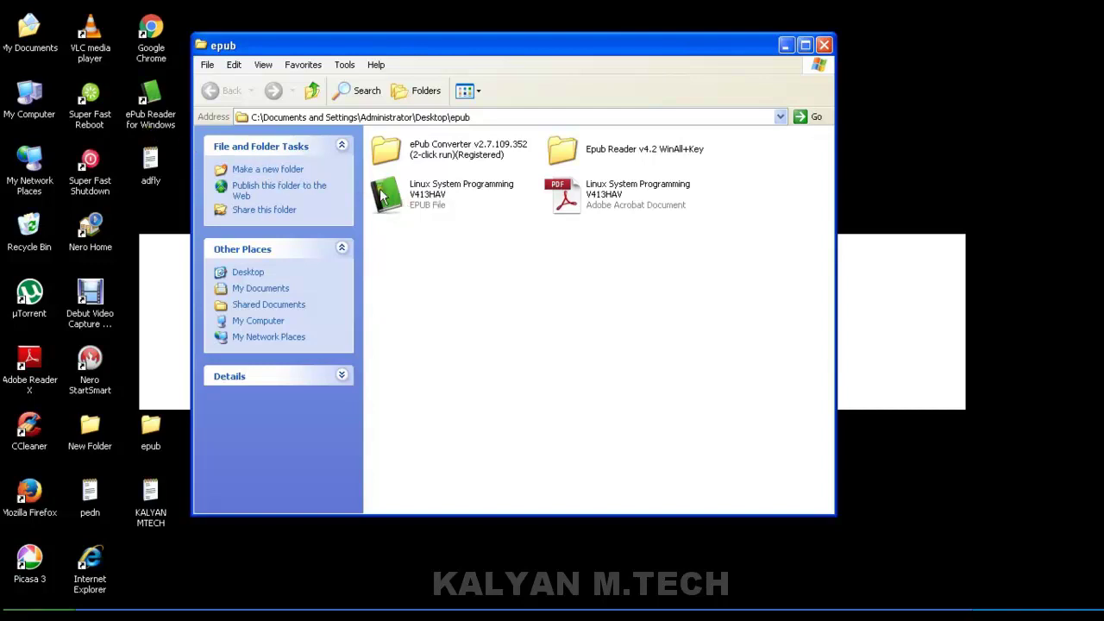
{"action": "left_click", "coordinate": [429, 212]}
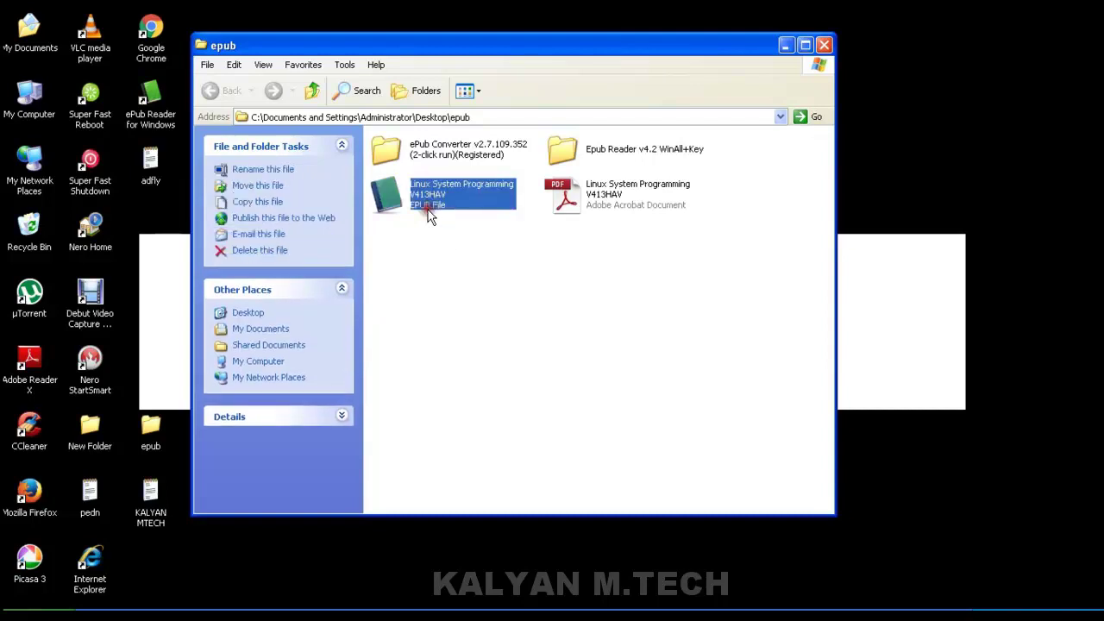
{"action": "left_click", "coordinate": [429, 211], "text": "ctrl"}
{"action": "double_click", "coordinate": [428, 214]}
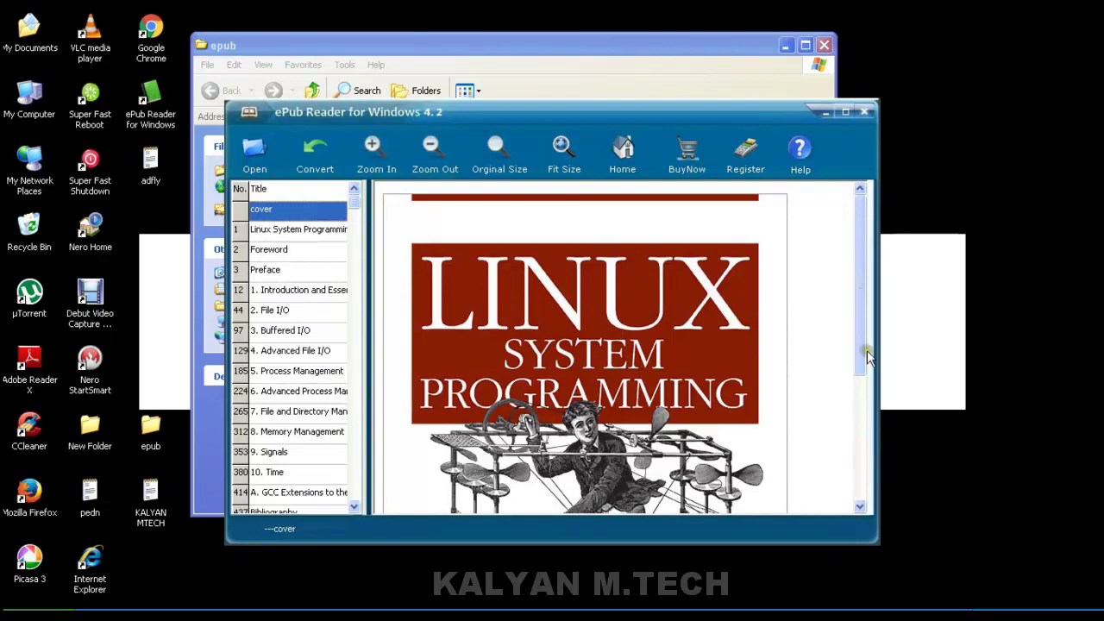
Browse the book's contents from the cover through the Preface, File I/O and Buffered I/O chapters, and close the reader.
{"action": "key", "text": "Down"}
{"action": "key", "text": "Down"}
{"action": "key", "text": "Down"}
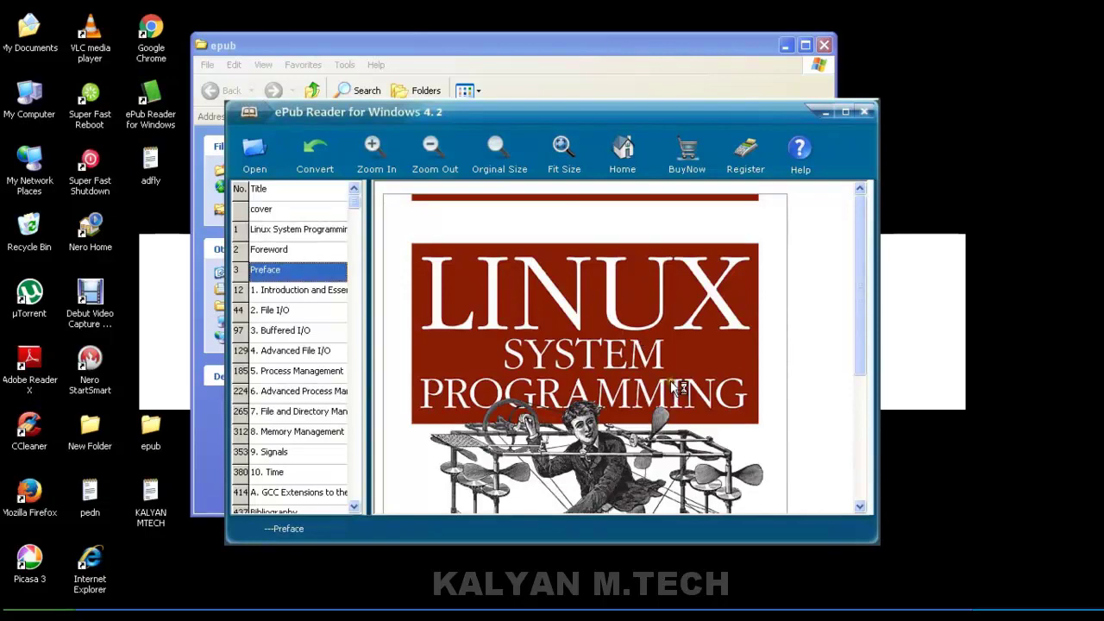
{"action": "key", "text": "Down"}
{"action": "key", "text": "Down"}
{"action": "left_click", "coordinate": [304, 338]}
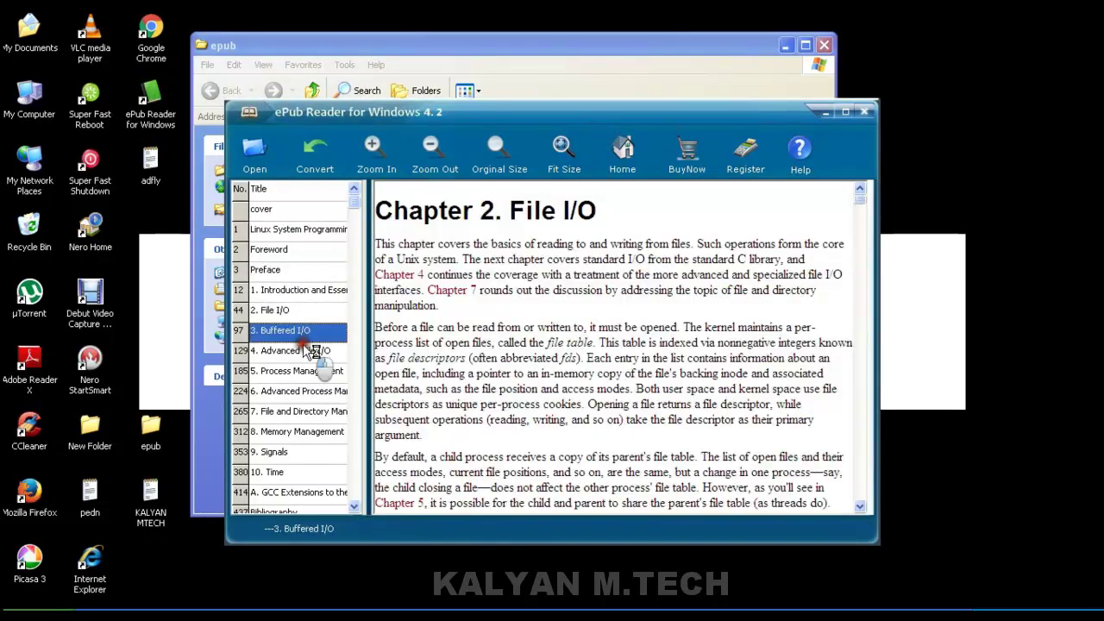
{"action": "key", "text": "Down"}
{"action": "key", "text": "Up"}
{"action": "key", "text": "Up"}
{"action": "left_click", "coordinate": [863, 111]}
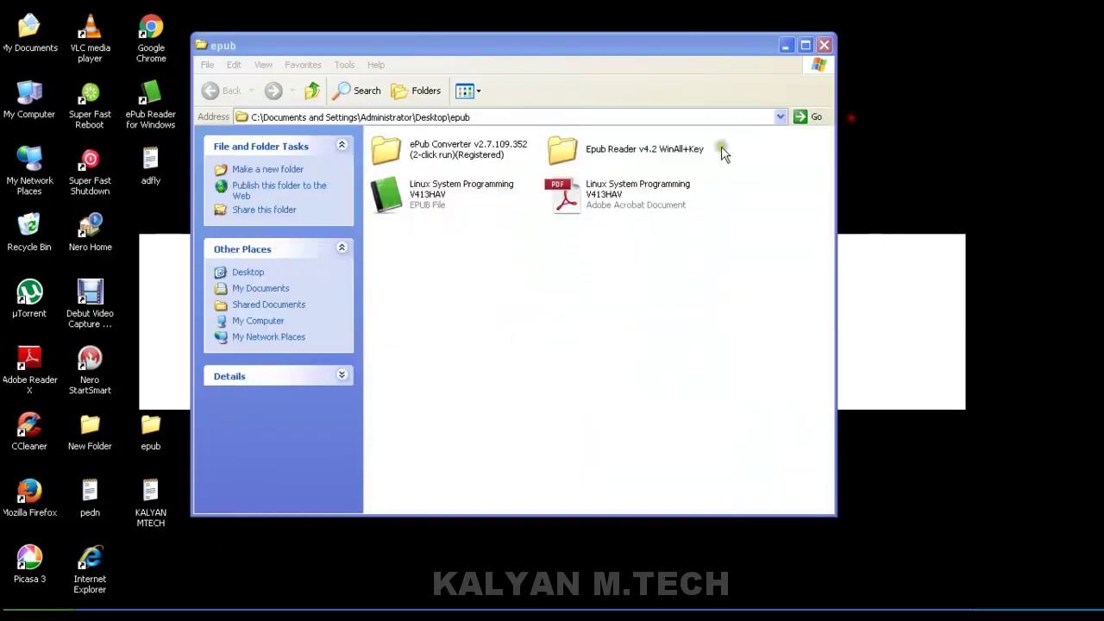
Reopen the Linux System Programming EPUB, view the Preface, chapter 1 and the Buffered I/O chapter, and close the reader.
{"action": "left_click", "coordinate": [636, 204]}
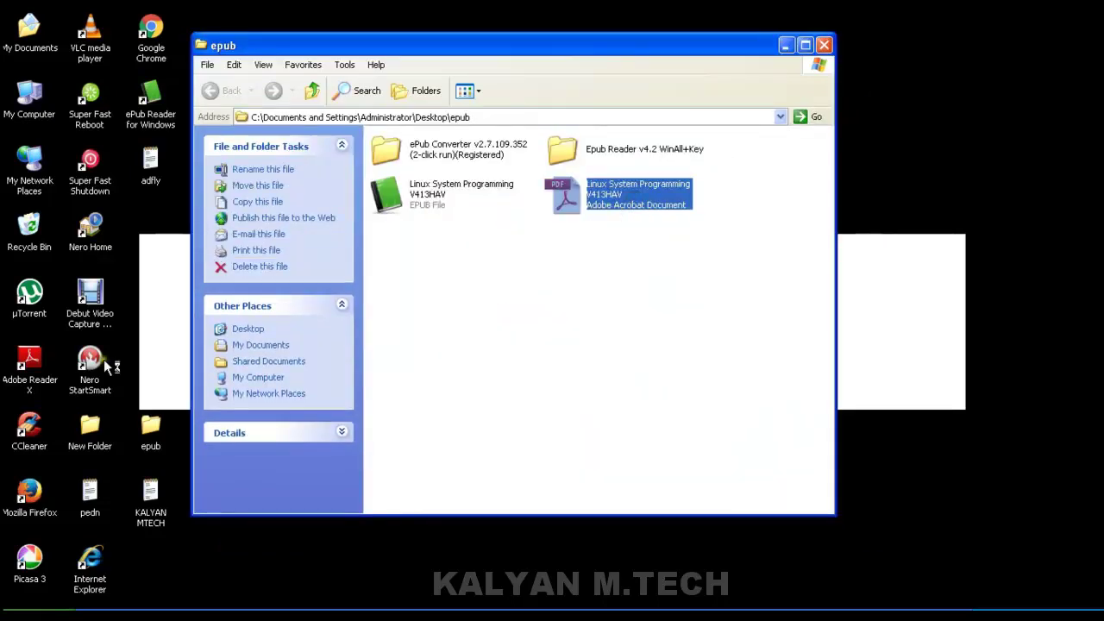
{"action": "left_click", "coordinate": [462, 207]}
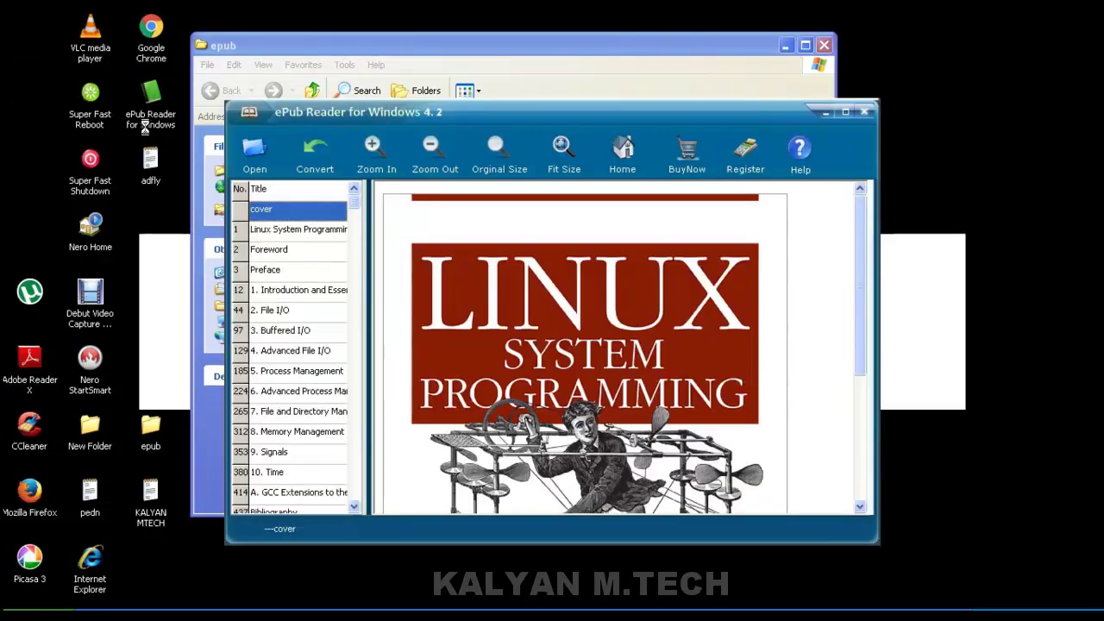
{"action": "left_click", "coordinate": [283, 269]}
{"action": "left_click", "coordinate": [286, 292]}
{"action": "left_click", "coordinate": [284, 333]}
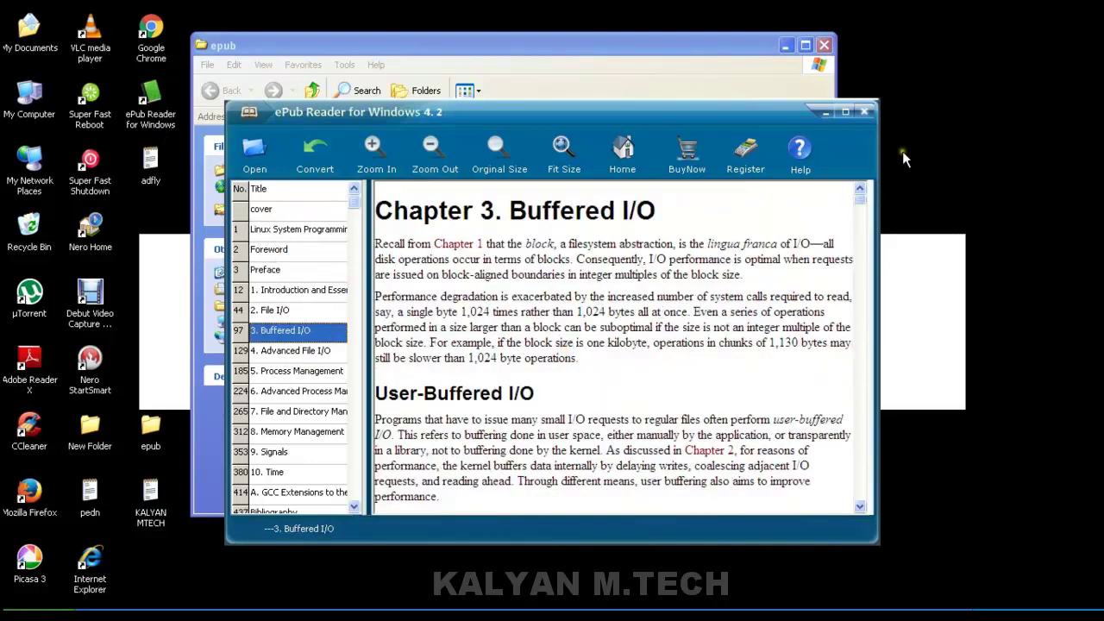
{"action": "left_click", "coordinate": [865, 113]}
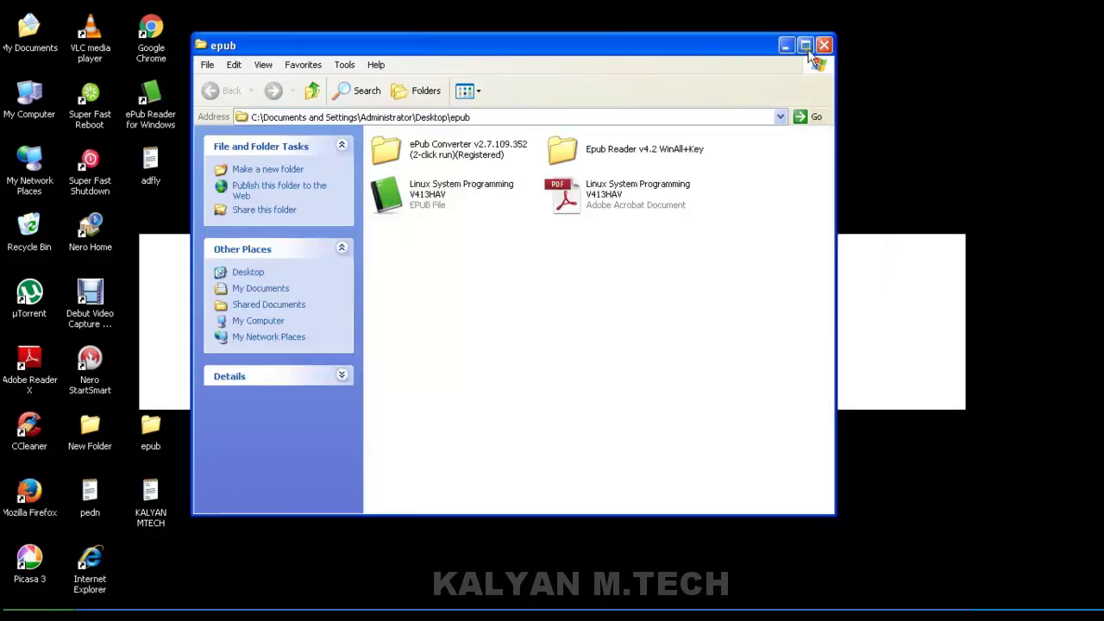
Move the epub folder window clear of the desktop icons and launch Microsoft Word with a blank document.
{"action": "left_click_drag", "start_coordinate": [732, 49], "coordinate": [900, 48]}
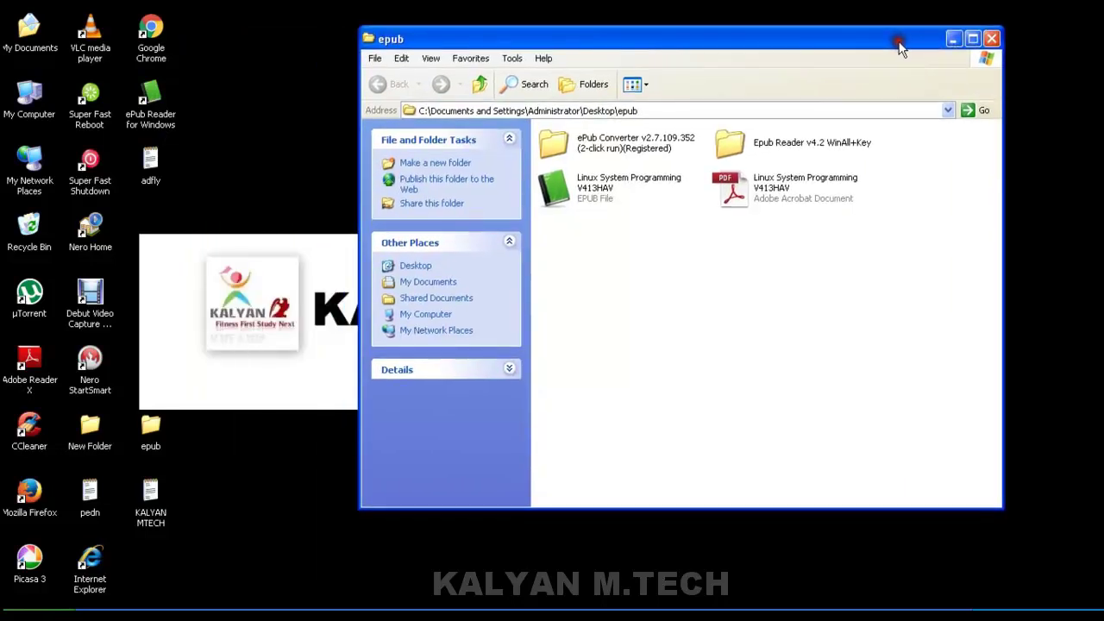
{"action": "left_click", "coordinate": [598, 203]}
{"action": "left_click", "coordinate": [35, 616]}
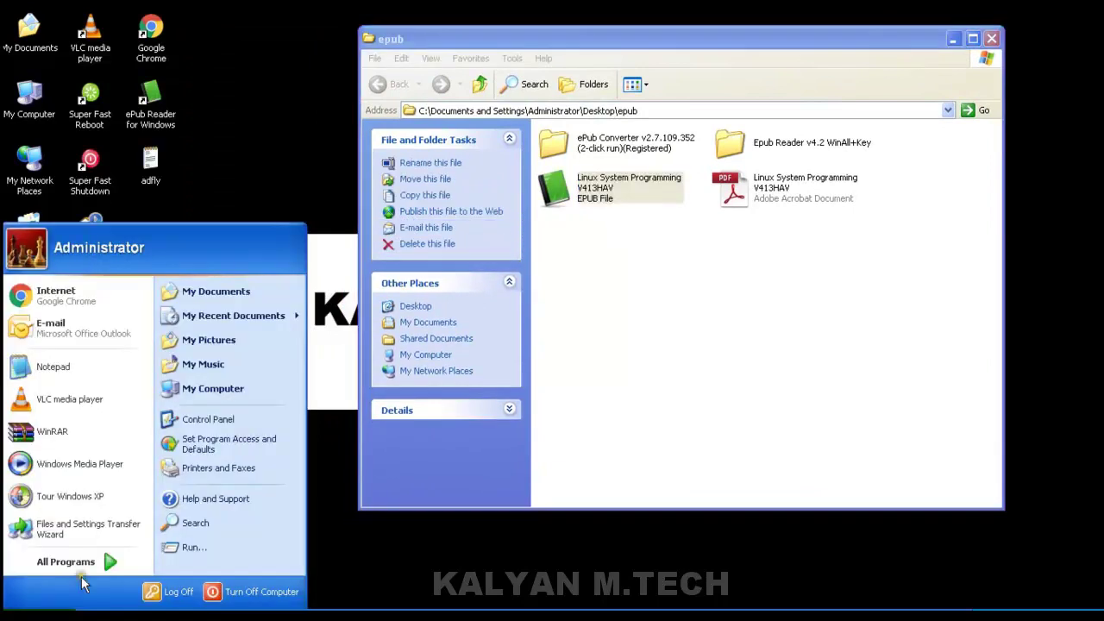
{"action": "left_click", "coordinate": [96, 562]}
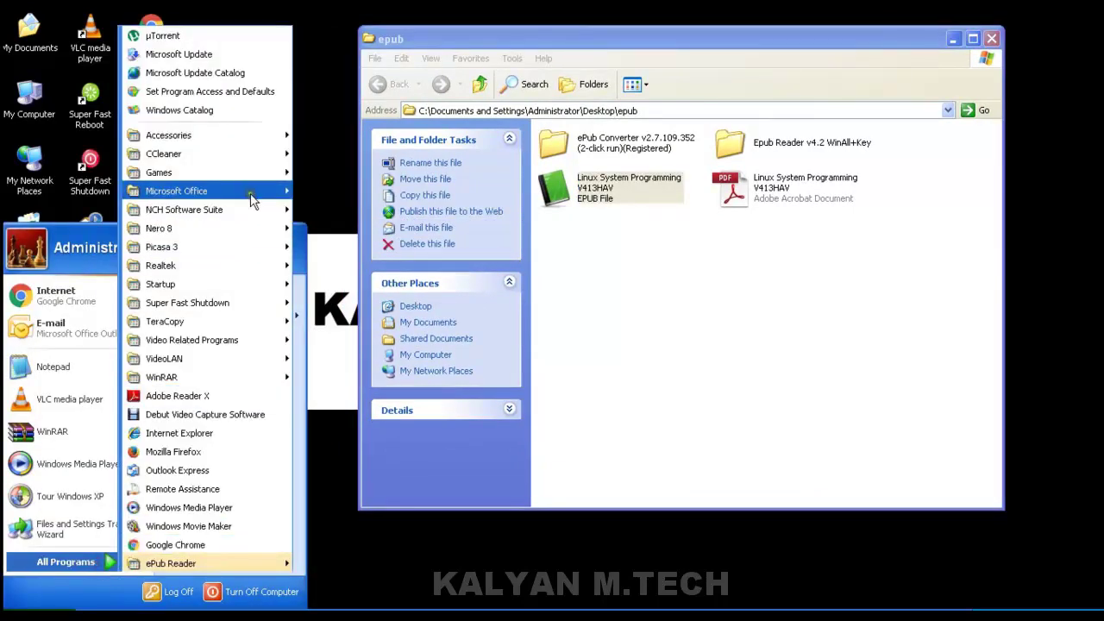
{"action": "mouse_move", "coordinate": [259, 190]}
{"action": "left_click", "coordinate": [371, 319]}
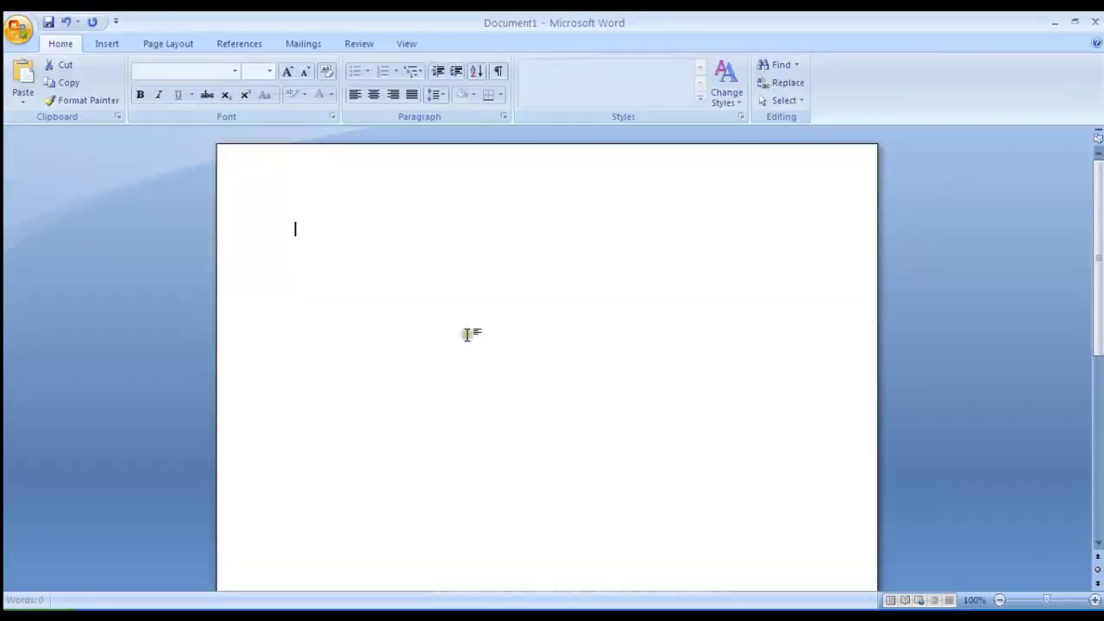
Write "Epub book testing" as the document's text, followed by blank lines.
{"action": "type", "text": "epub"}
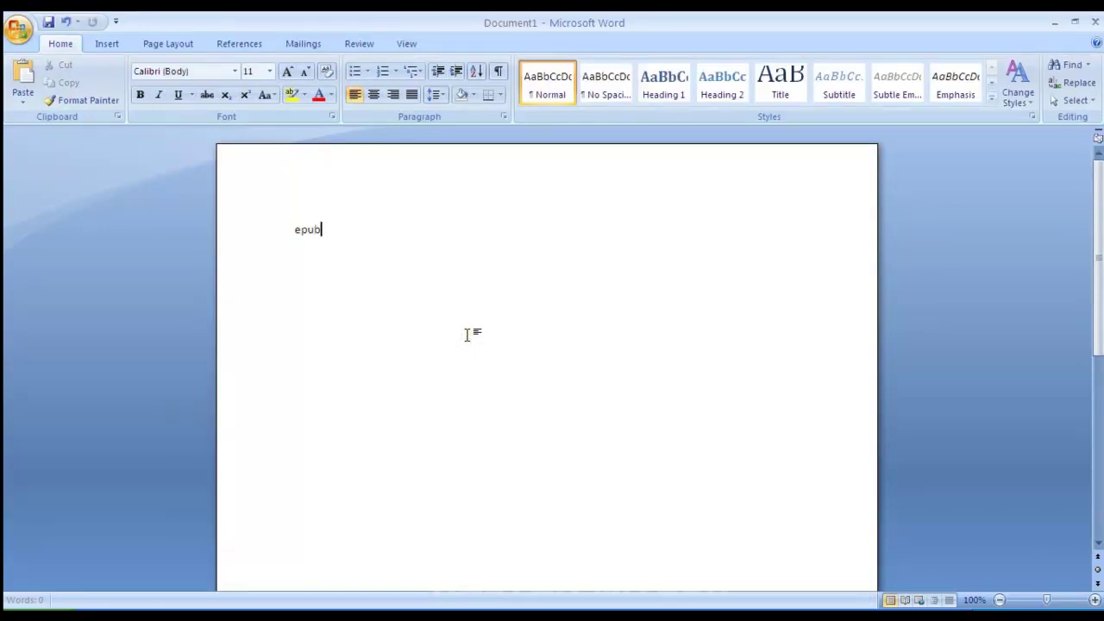
{"action": "type", "text": "file"}
{"action": "key", "text": "BackSpace"}
{"action": "key", "text": "BackSpace"}
{"action": "key", "text": "BackSpace"}
{"action": "type", "text": "book"}
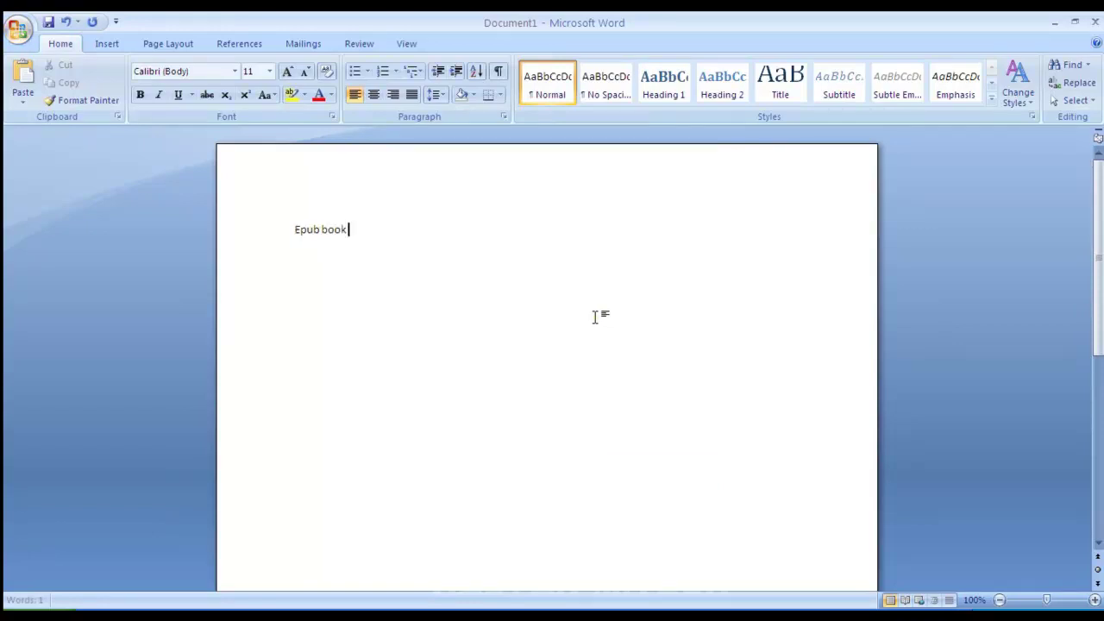
{"action": "type", "text": " est"}
{"action": "key", "text": "BackSpace"}
{"action": "key", "text": "BackSpace"}
{"action": "key", "text": "BackSpace"}
{"action": "key", "text": "BackSpace"}
{"action": "key", "text": "BackSpace"}
{"action": "key", "text": "BackSpace"}
{"action": "key", "text": "BackSpace"}
{"action": "key", "text": "BackSpace"}
{"action": "type", "text": "ok testing"}
{"action": "key", "text": "Return"}
{"action": "key", "text": "Return"}
{"action": "key", "text": "Return"}
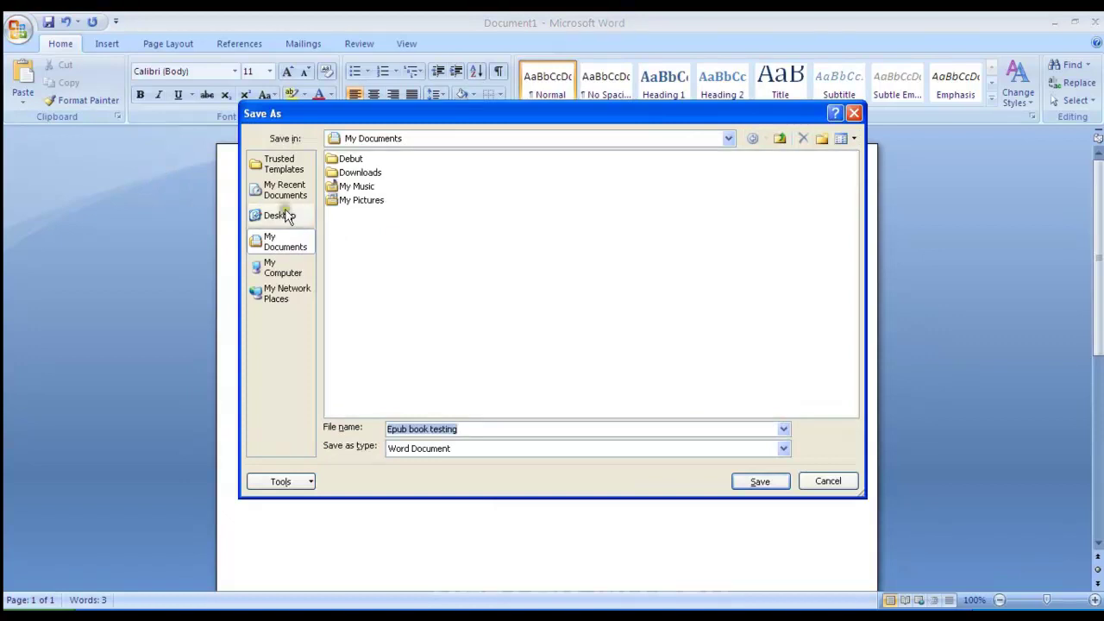
Save the document to the desktop as a Word Document named "Epub book testing".
{"action": "left_click", "coordinate": [279, 216]}
{"action": "left_click", "coordinate": [759, 482]}
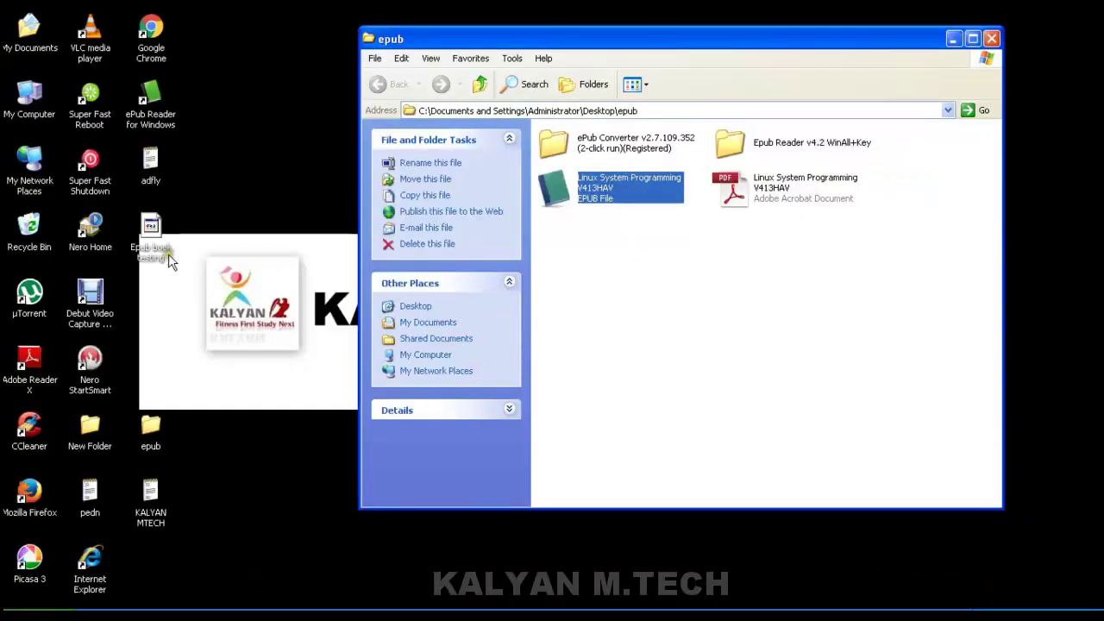
{"action": "left_click", "coordinate": [168, 253]}
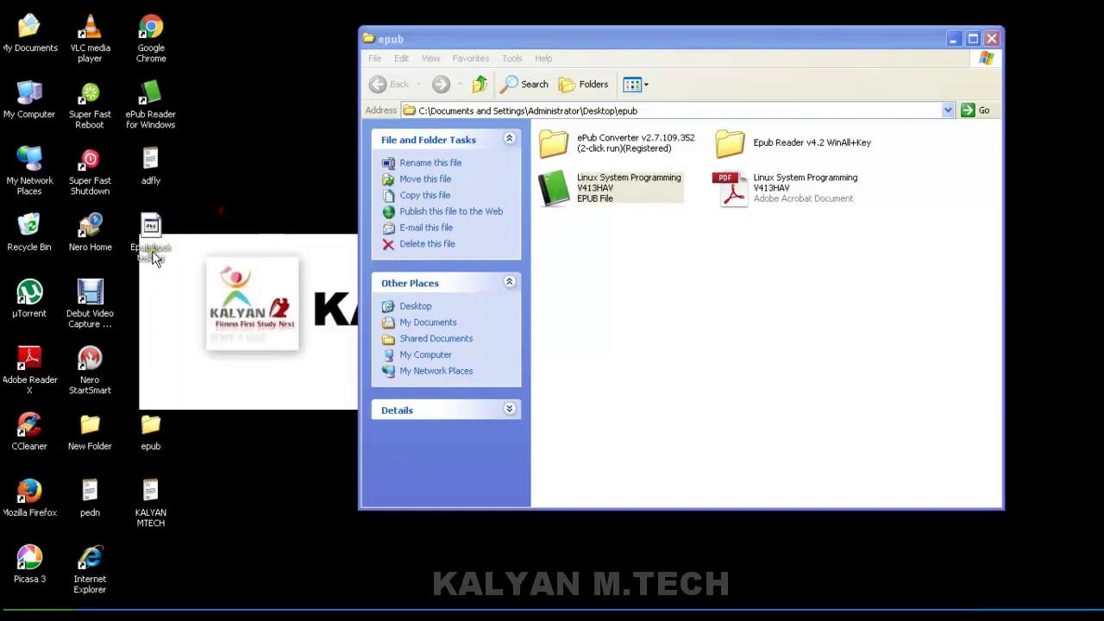
Inspect the properties of the Epub book testing file and the programs available for opening it, leaving the association unchanged.
{"action": "right_click", "coordinate": [156, 250]}
{"action": "left_click", "coordinate": [216, 466]}
{"action": "left_click", "coordinate": [382, 321]}
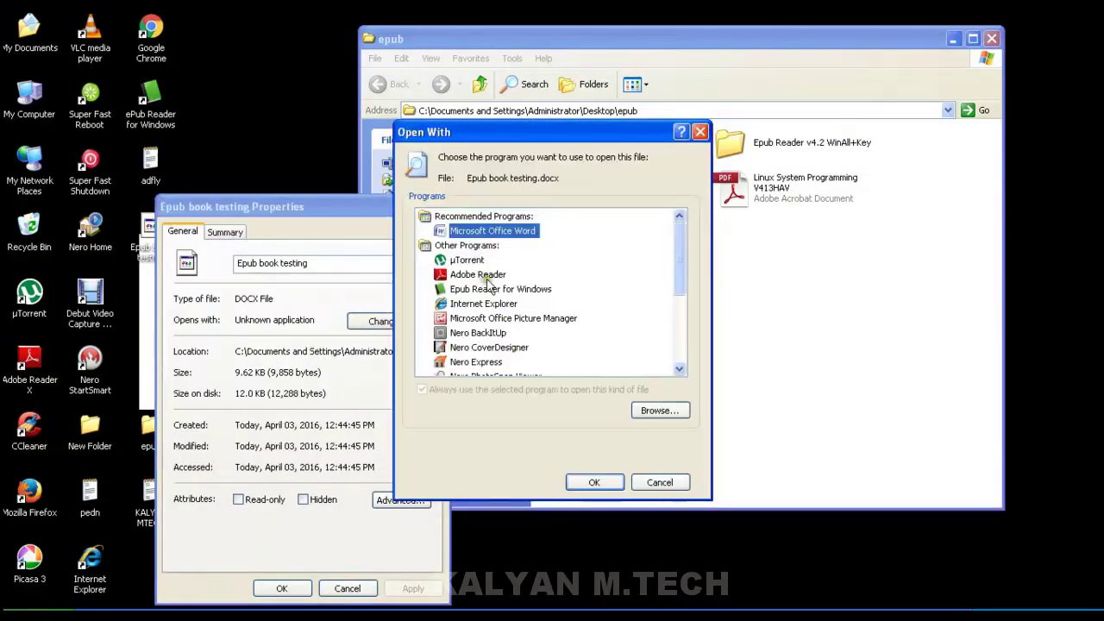
{"action": "left_click", "coordinate": [700, 131]}
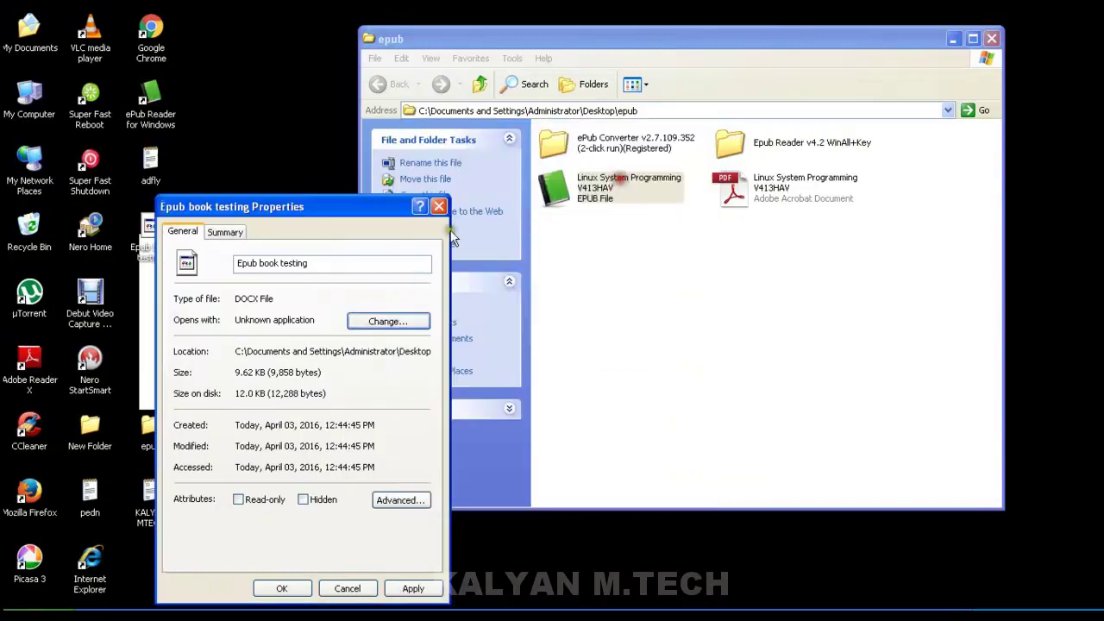
{"action": "left_click", "coordinate": [439, 207]}
Move the Epub book testing file to an empty area of the desktop and open its properties.
{"action": "left_click_drag", "start_coordinate": [151, 231], "coordinate": [271, 99]}
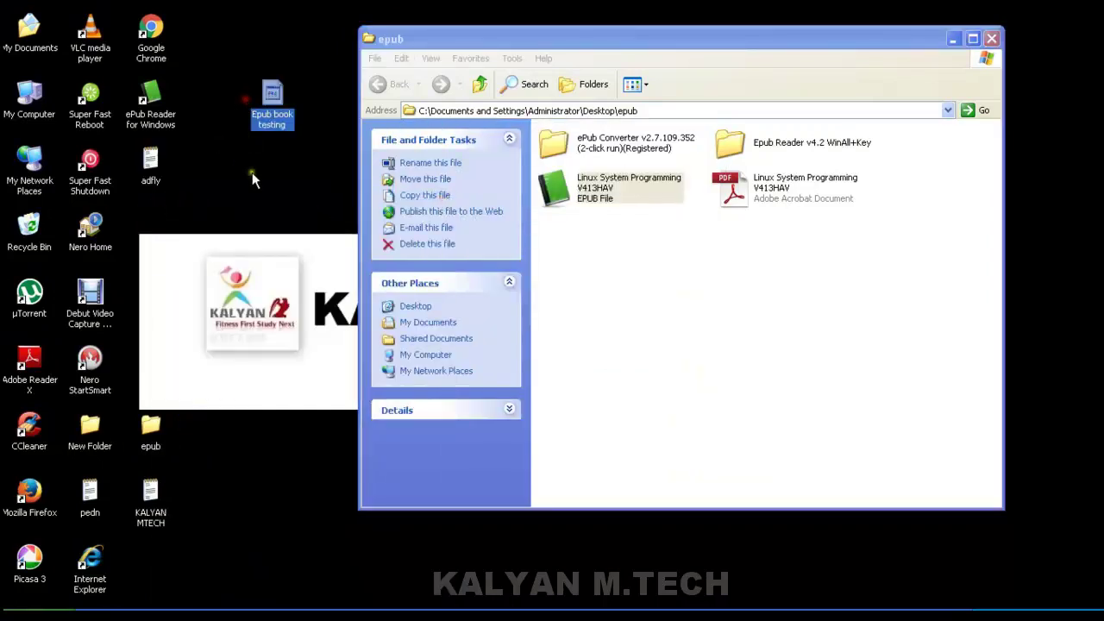
{"action": "right_click", "coordinate": [271, 124]}
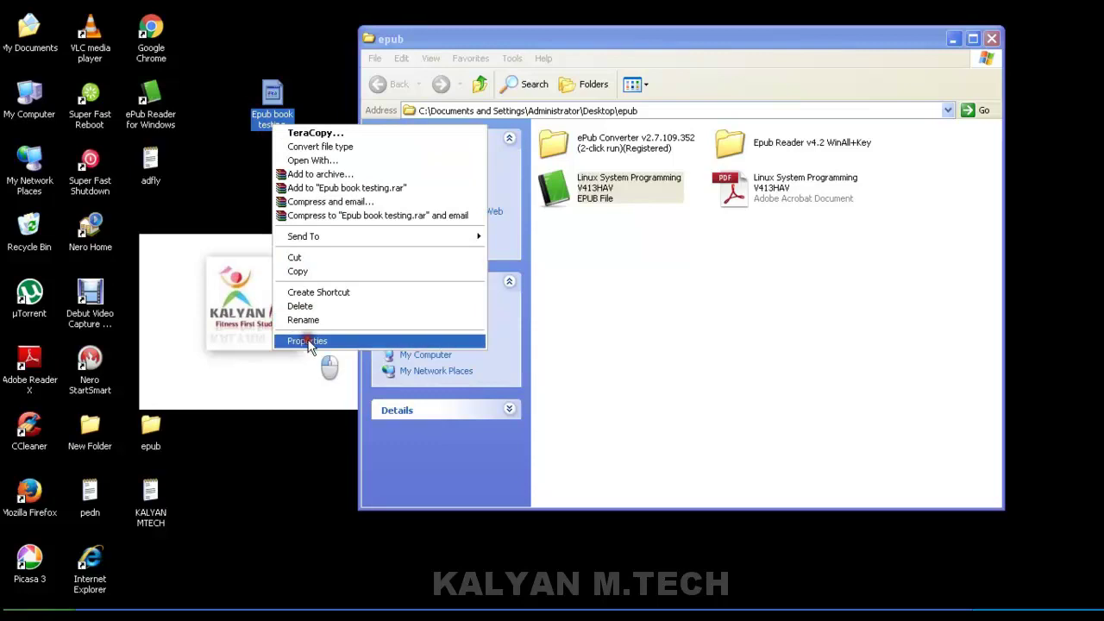
{"action": "left_click", "coordinate": [311, 343]}
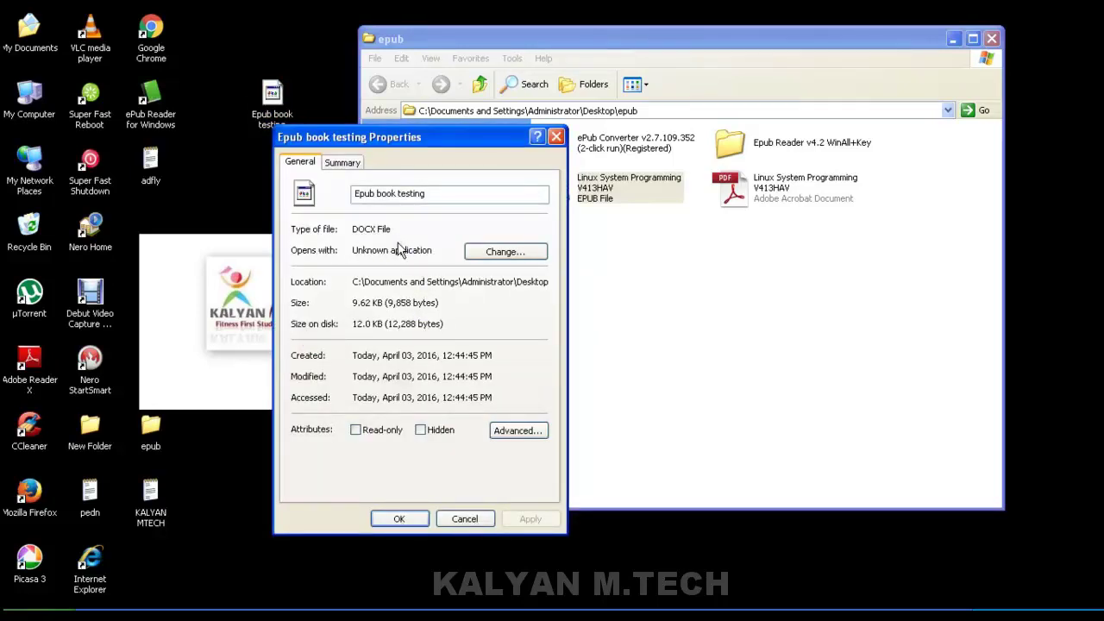
Set Microsoft Office Word as the program for opening Epub book testing, then open the document to check it and close it.
{"action": "left_click", "coordinate": [503, 251]}
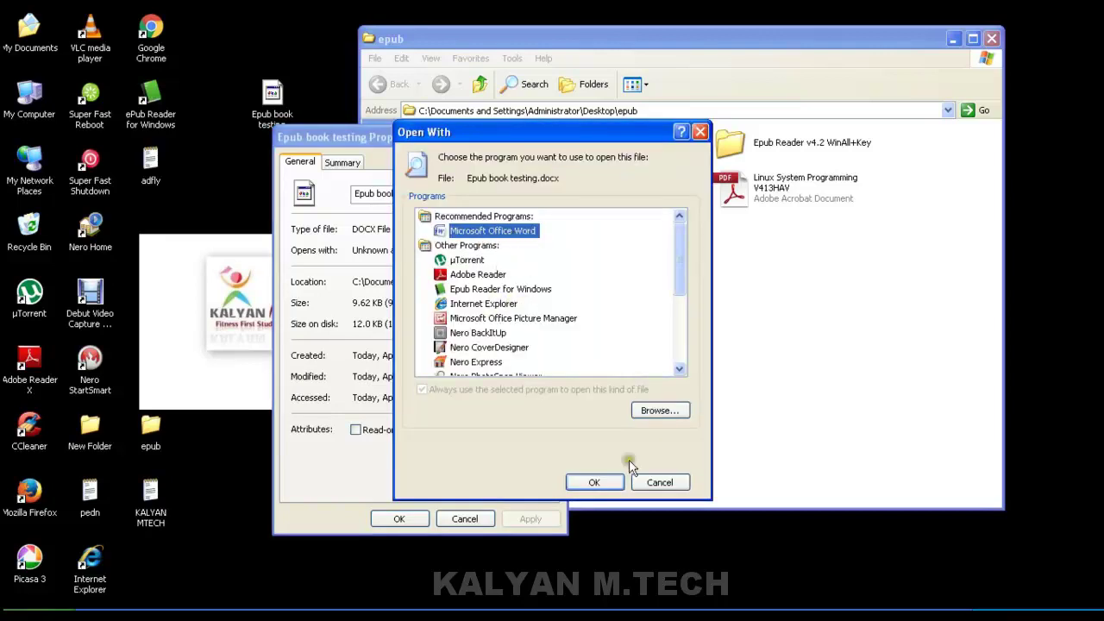
{"action": "left_click", "coordinate": [594, 482]}
{"action": "left_click", "coordinate": [398, 518]}
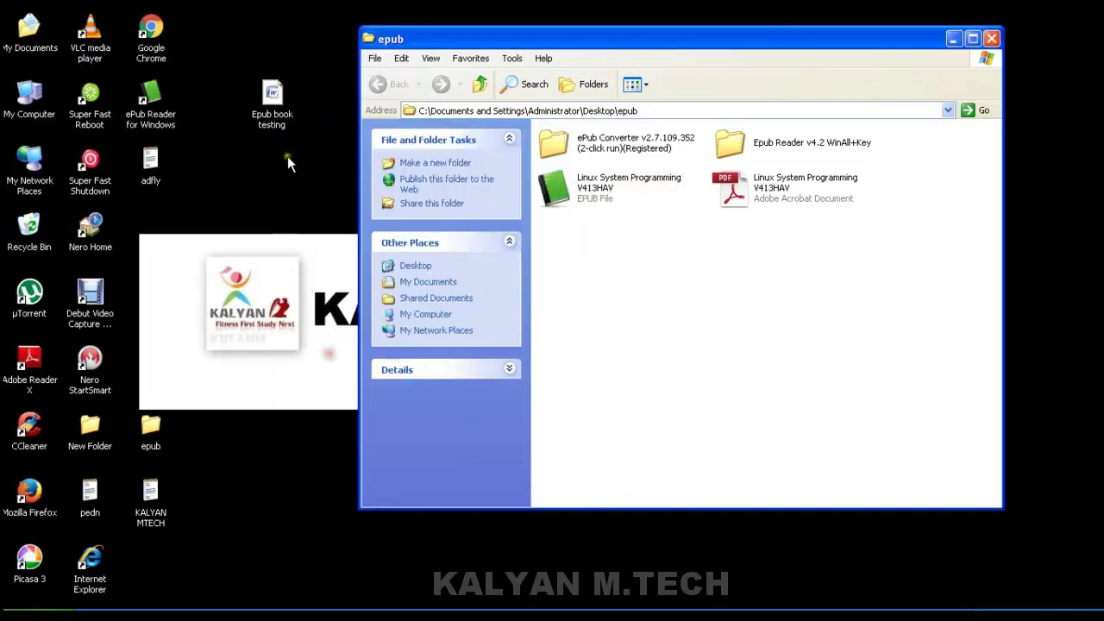
{"action": "double_click", "coordinate": [273, 116]}
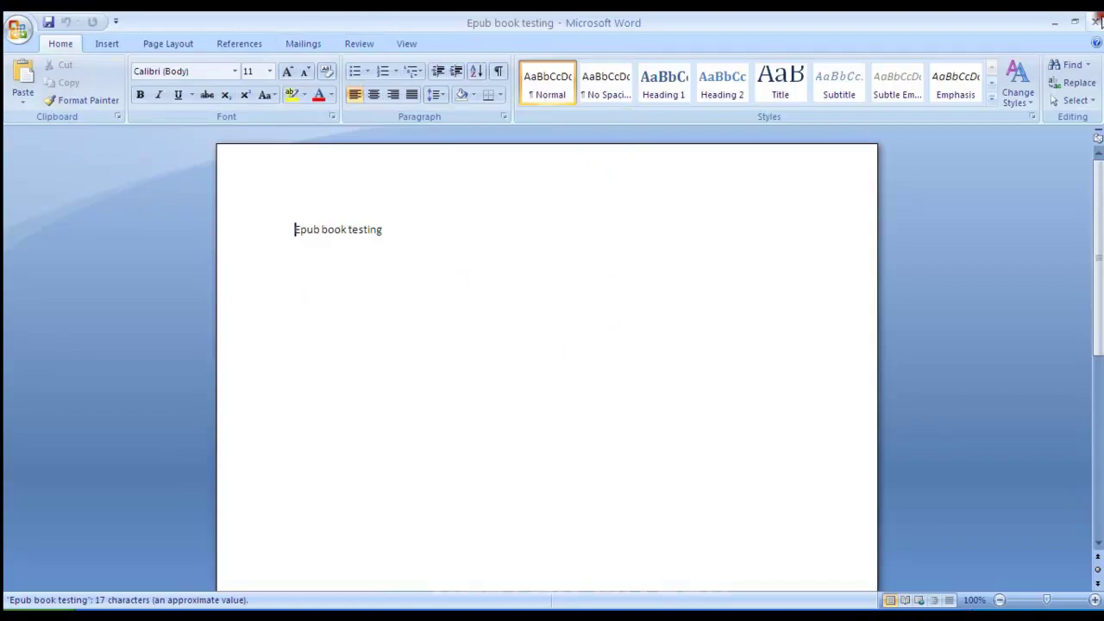
{"action": "left_click", "coordinate": [1097, 22]}
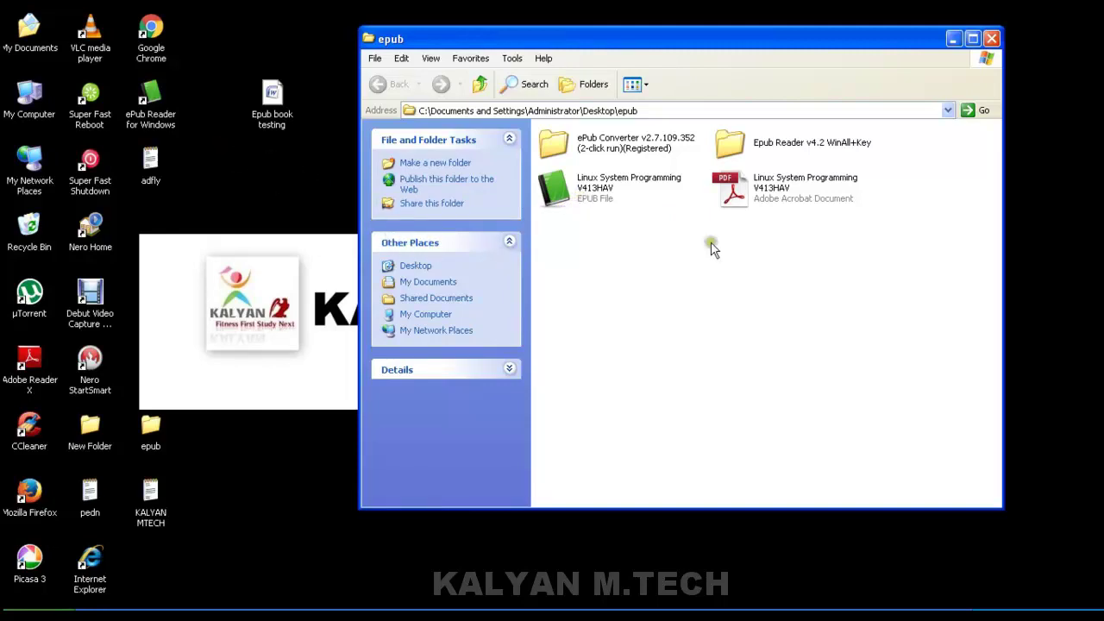
Launch the ePub Converter v2.7.109.352 installer from its folder and start the installation in the default location.
{"action": "double_click", "coordinate": [626, 148]}
{"action": "left_click", "coordinate": [641, 159]}
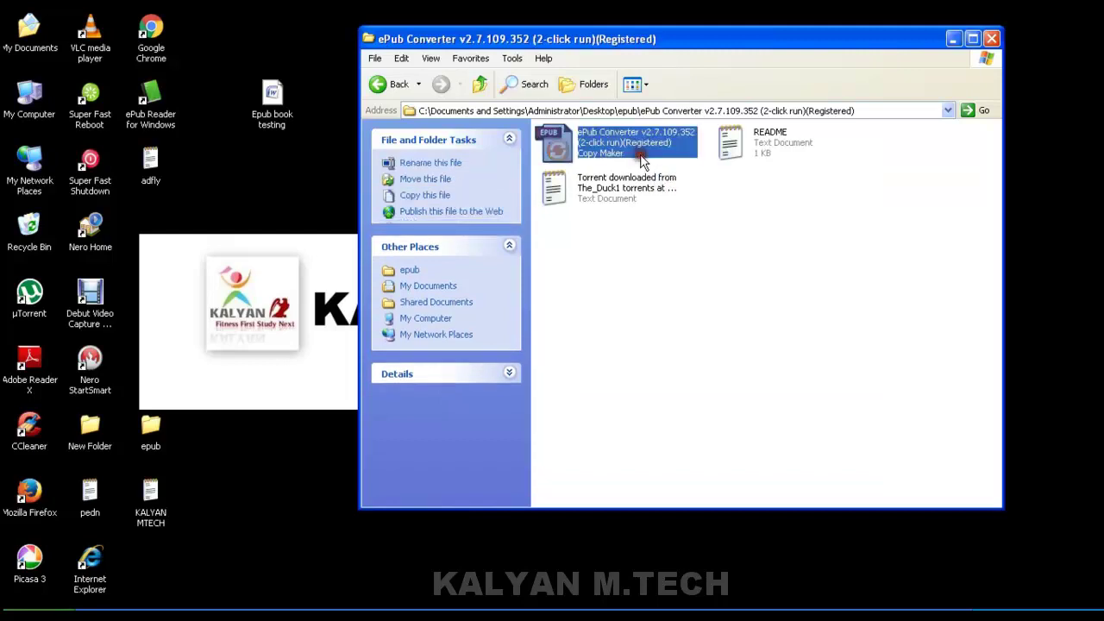
{"action": "double_click", "coordinate": [641, 159]}
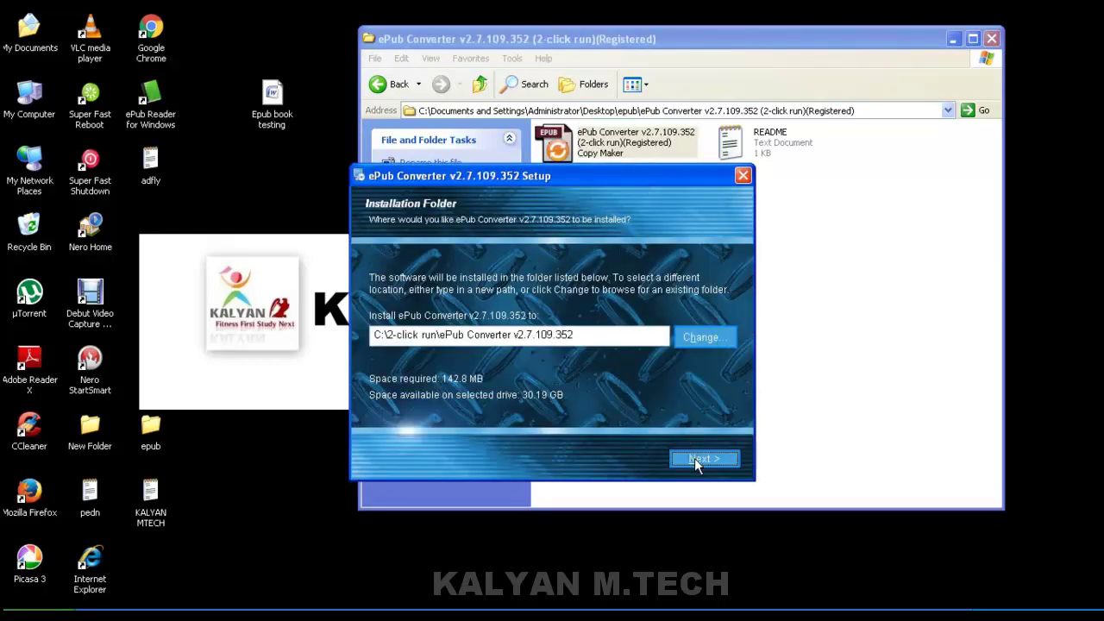
{"action": "left_click", "coordinate": [992, 38]}
{"action": "left_click_drag", "start_coordinate": [559, 177], "coordinate": [610, 71]}
{"action": "left_click", "coordinate": [773, 348]}
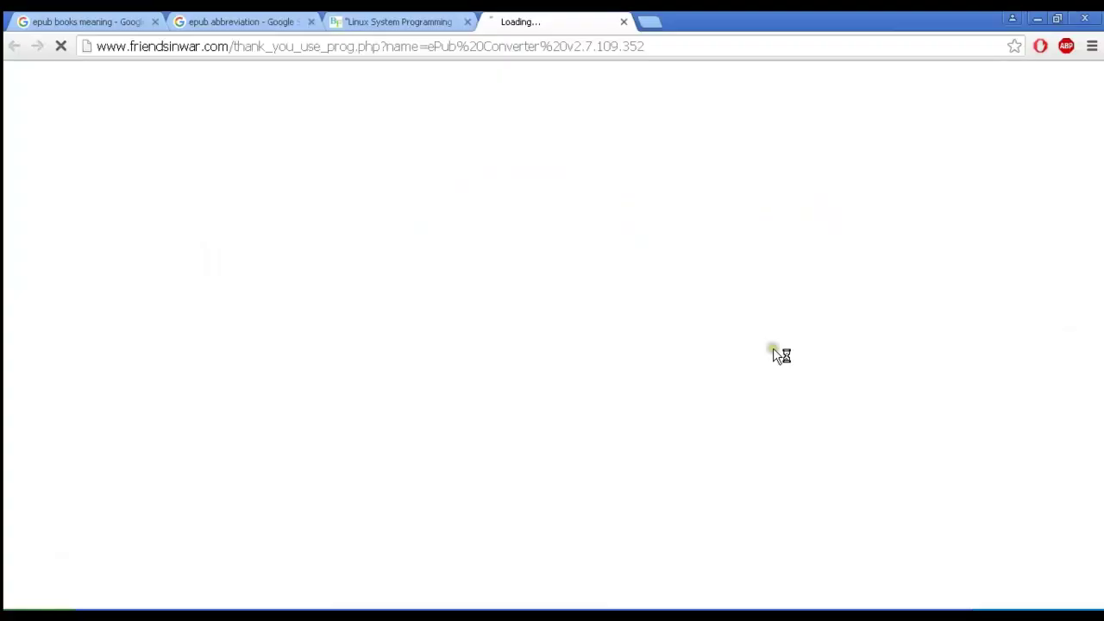
Close the web page tab opened by the installer and return to the ePub Converter folder.
{"action": "left_click", "coordinate": [1038, 18]}
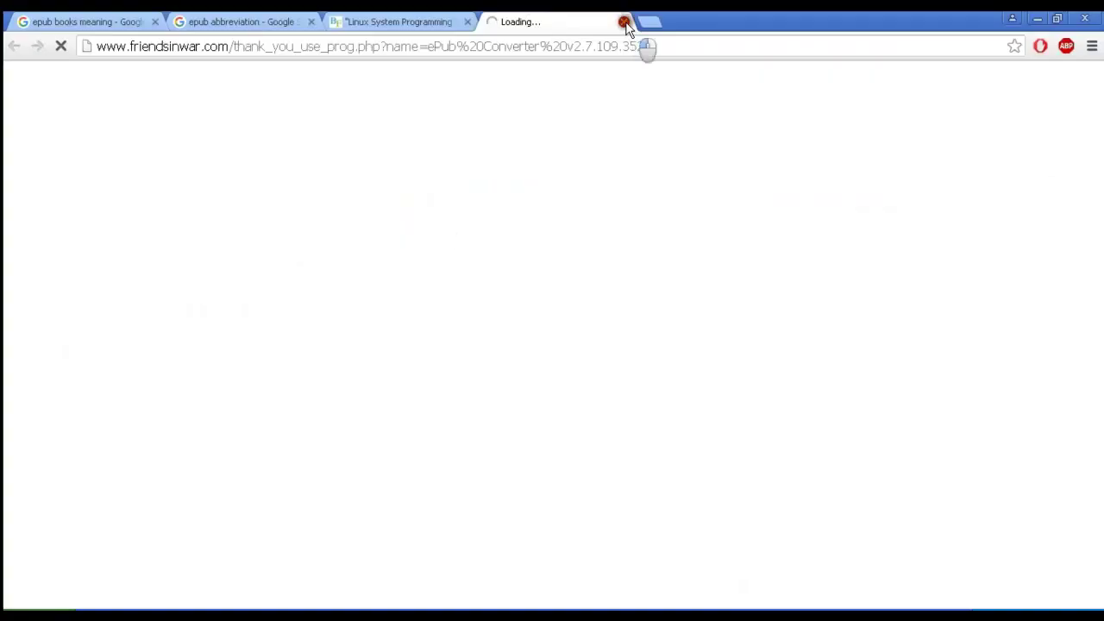
{"action": "left_click", "coordinate": [625, 23]}
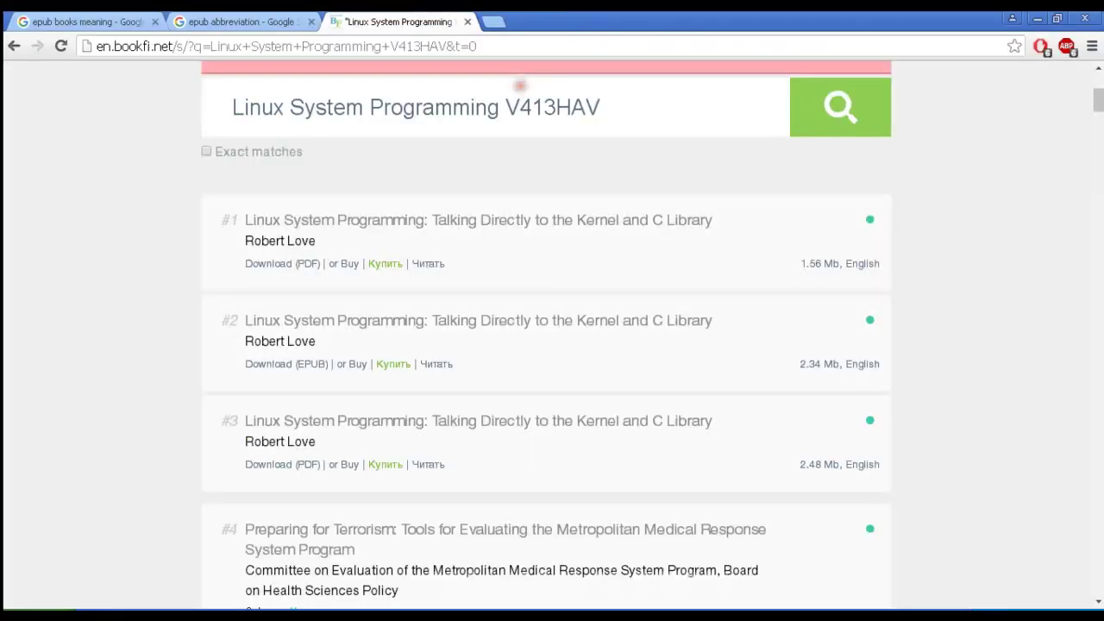
{"action": "left_click", "coordinate": [170, 609]}
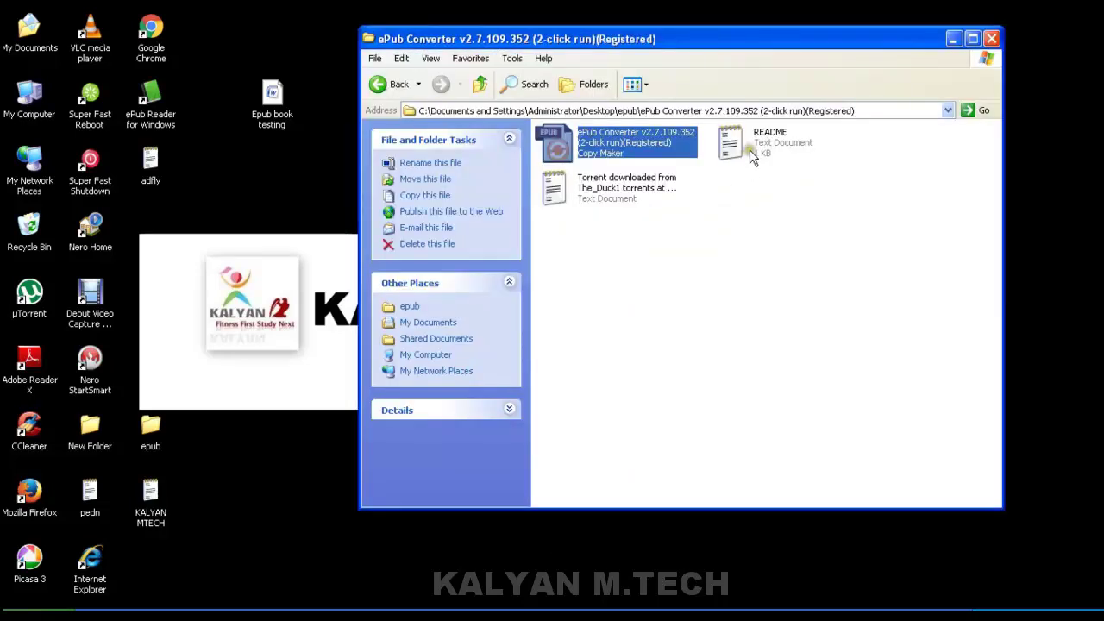
Move the Epub book testing document from the desktop into the epub folder, and minimize the folder window.
{"action": "left_click", "coordinate": [480, 84]}
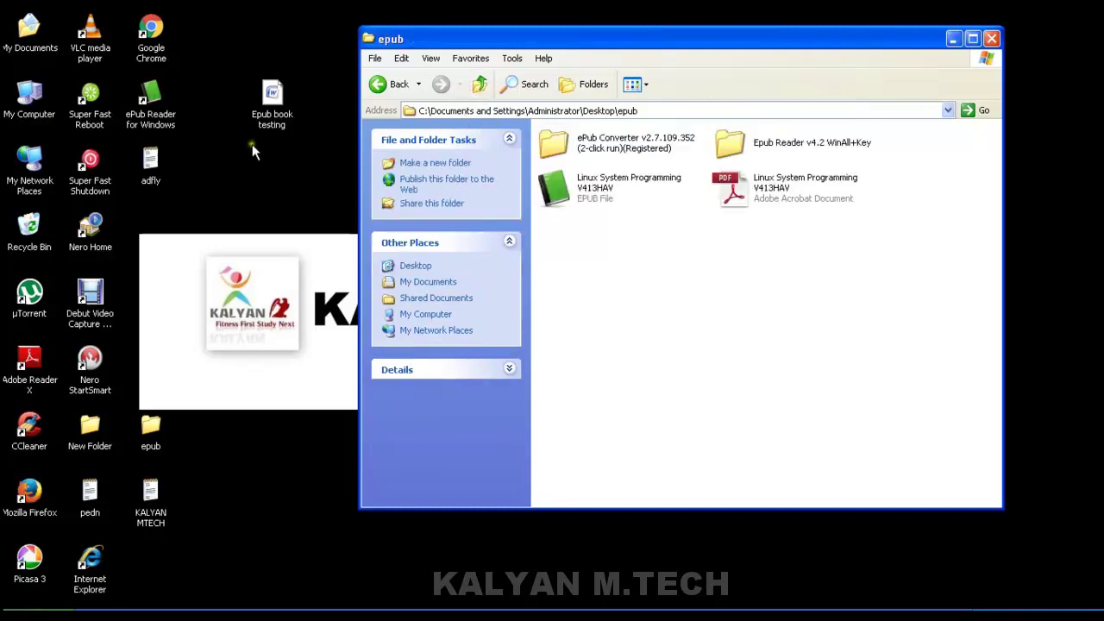
{"action": "left_click", "coordinate": [303, 152]}
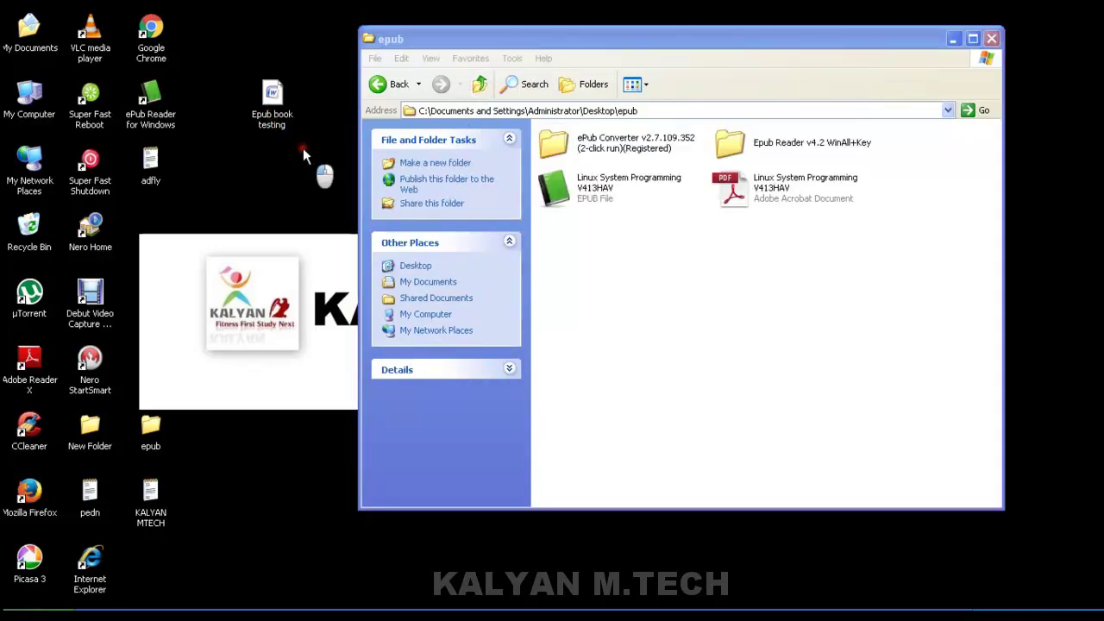
{"action": "left_click_drag", "start_coordinate": [276, 121], "coordinate": [639, 295]}
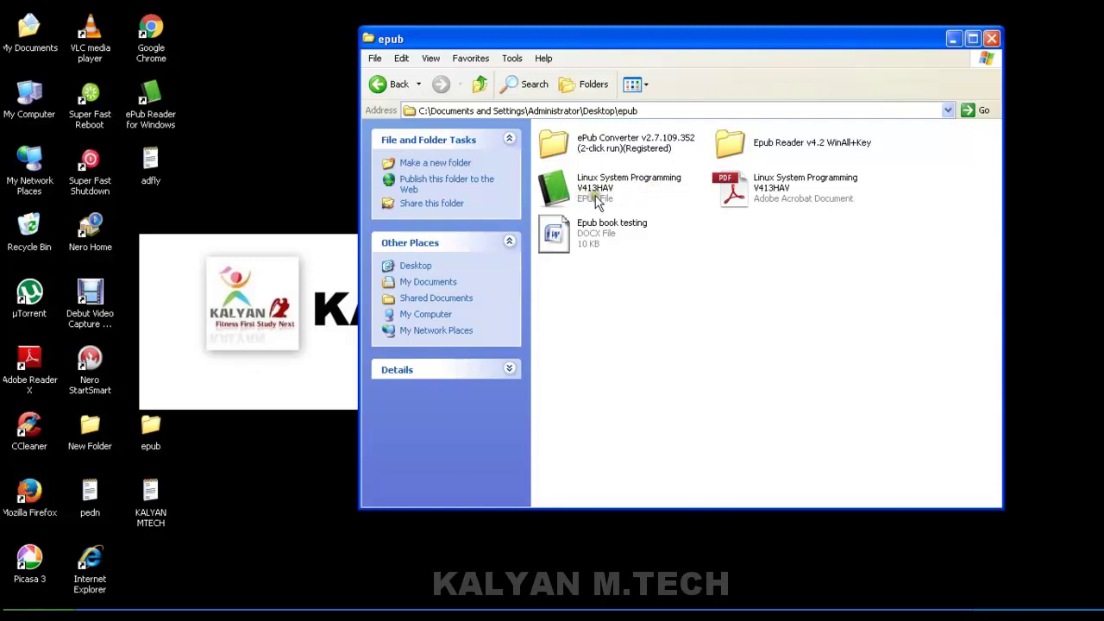
{"action": "left_click", "coordinate": [953, 40]}
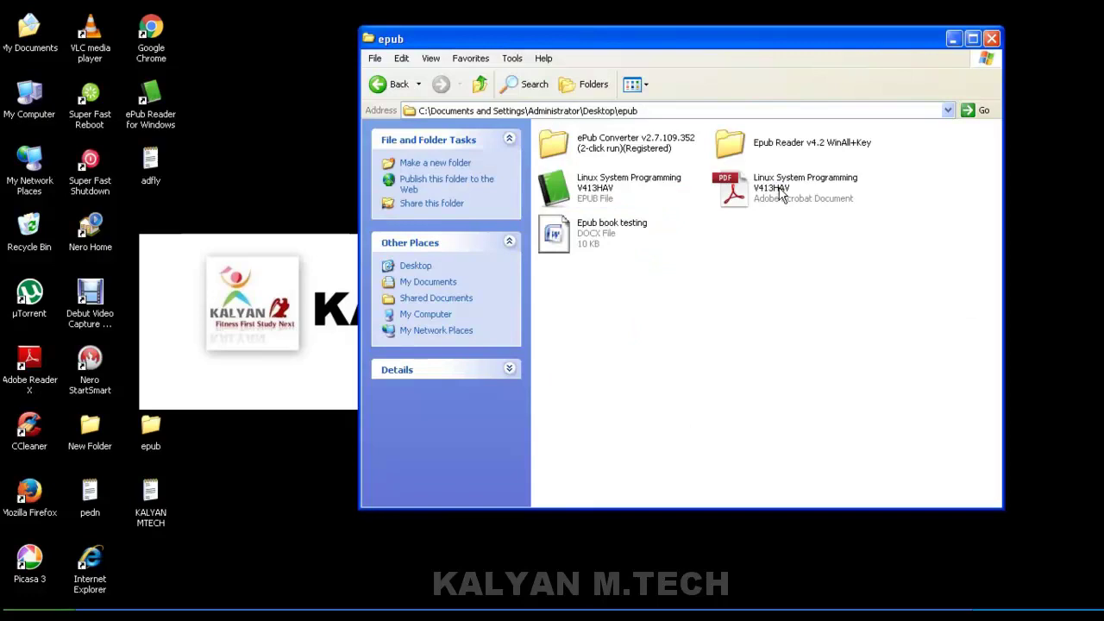
{"action": "left_click", "coordinate": [954, 39]}
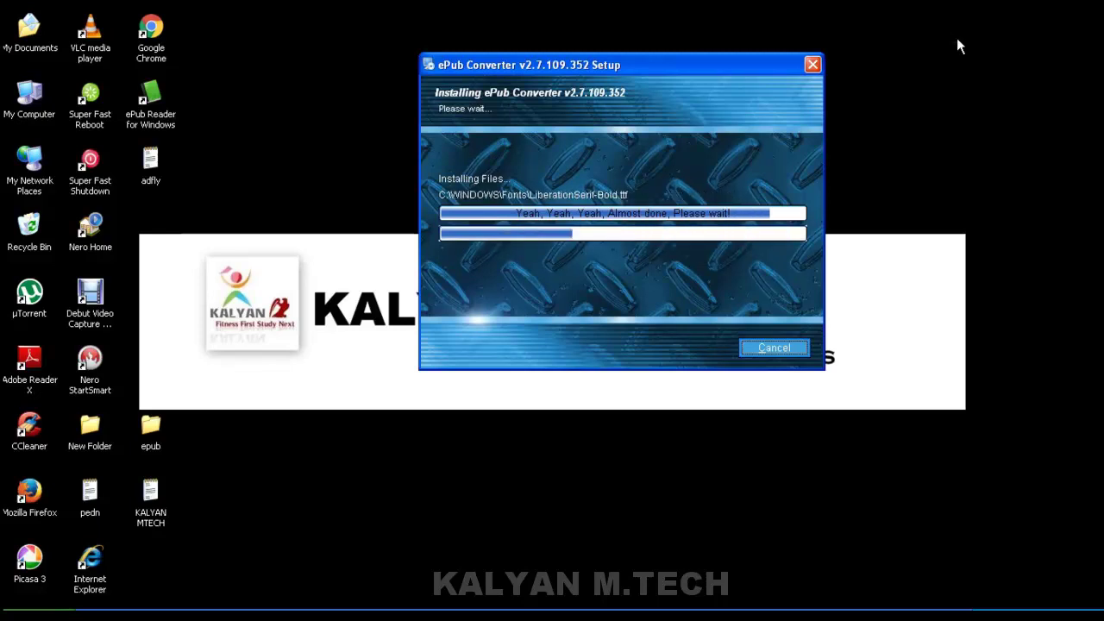
Split "convert" off item 2 of the KALYAN MTECH notes onto its own line as item "3.", and minimize the notes.
{"action": "key", "text": "alt+Tab"}
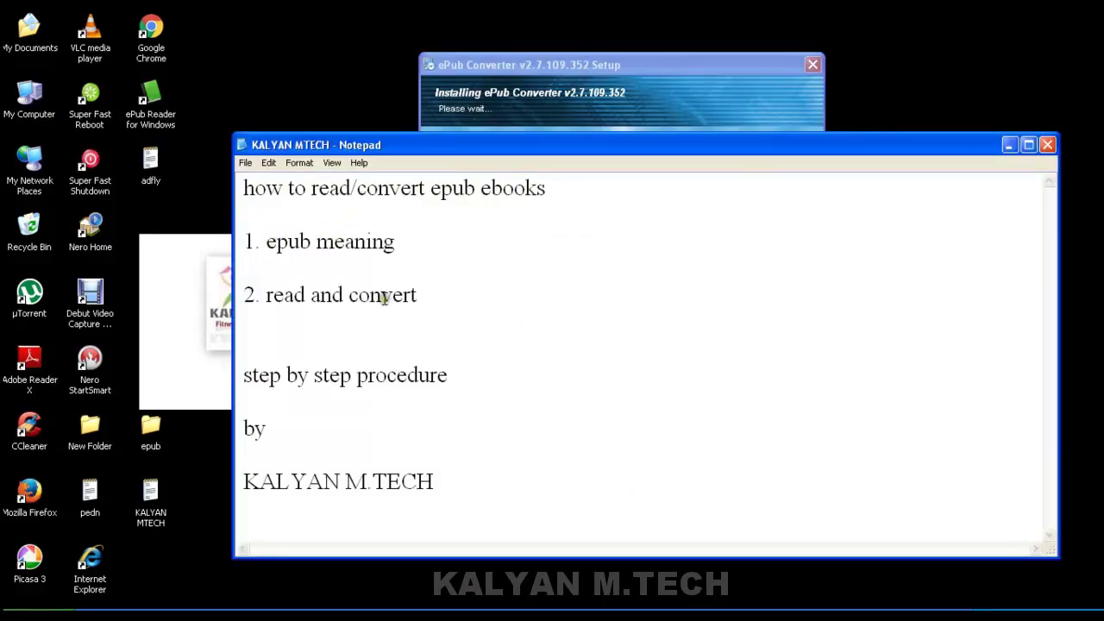
{"action": "left_click", "coordinate": [270, 295]}
{"action": "left_click_drag", "start_coordinate": [270, 295], "coordinate": [421, 295]}
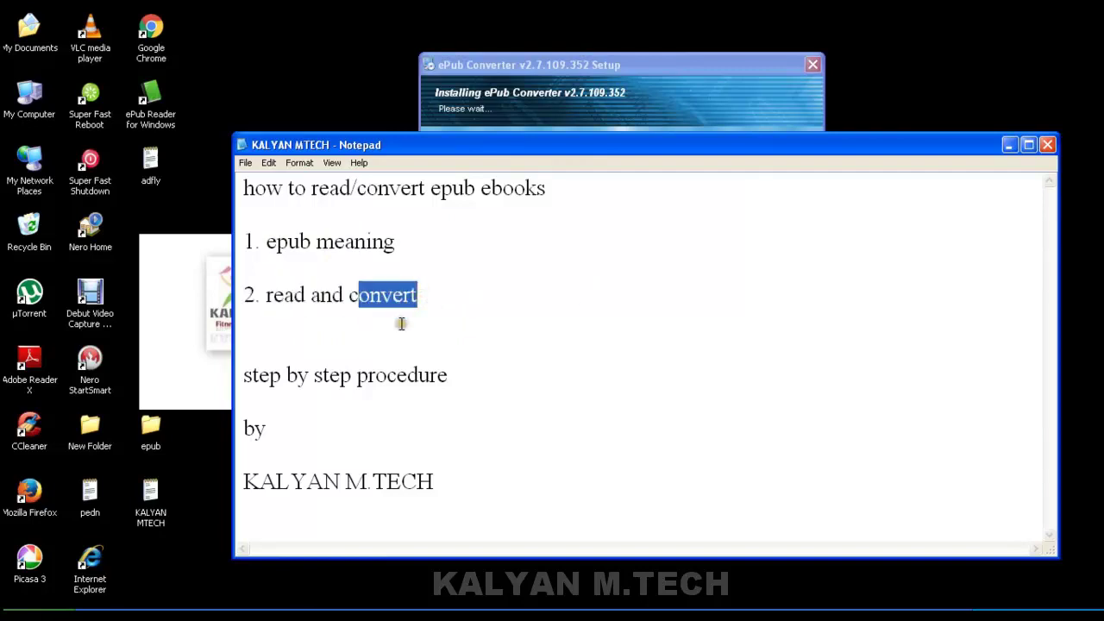
{"action": "mouse_move", "coordinate": [348, 298]}
{"action": "left_mouse_down"}
{"action": "mouse_move", "coordinate": [364, 316]}
{"action": "mouse_move", "coordinate": [354, 300]}
{"action": "left_mouse_up"}
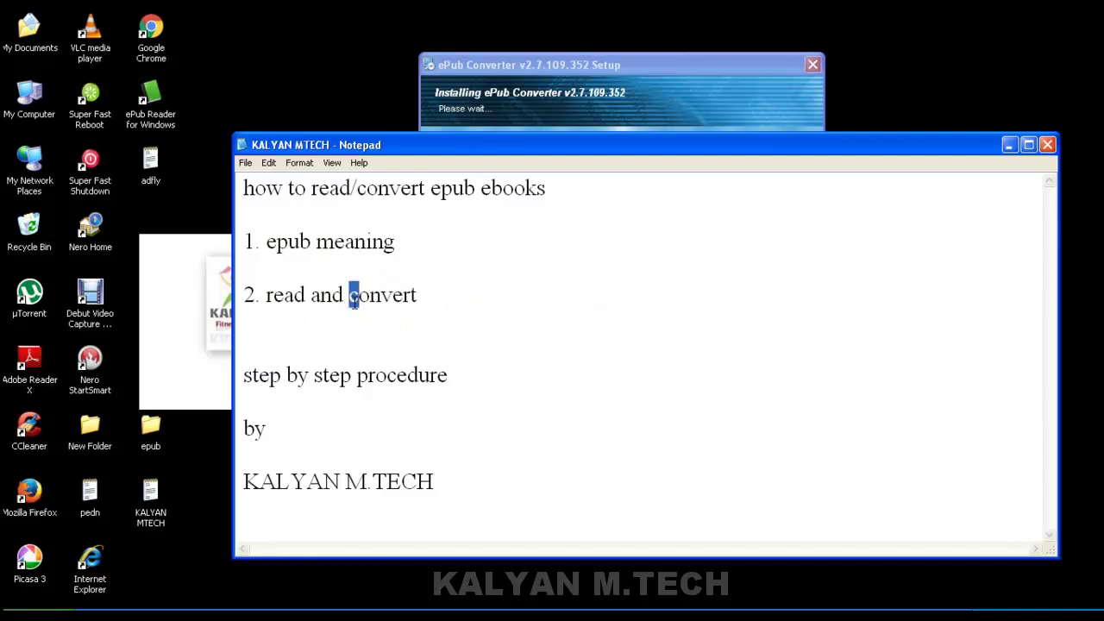
{"action": "left_click", "coordinate": [352, 298]}
{"action": "key", "text": "Return"}
{"action": "type", "text": "3."}
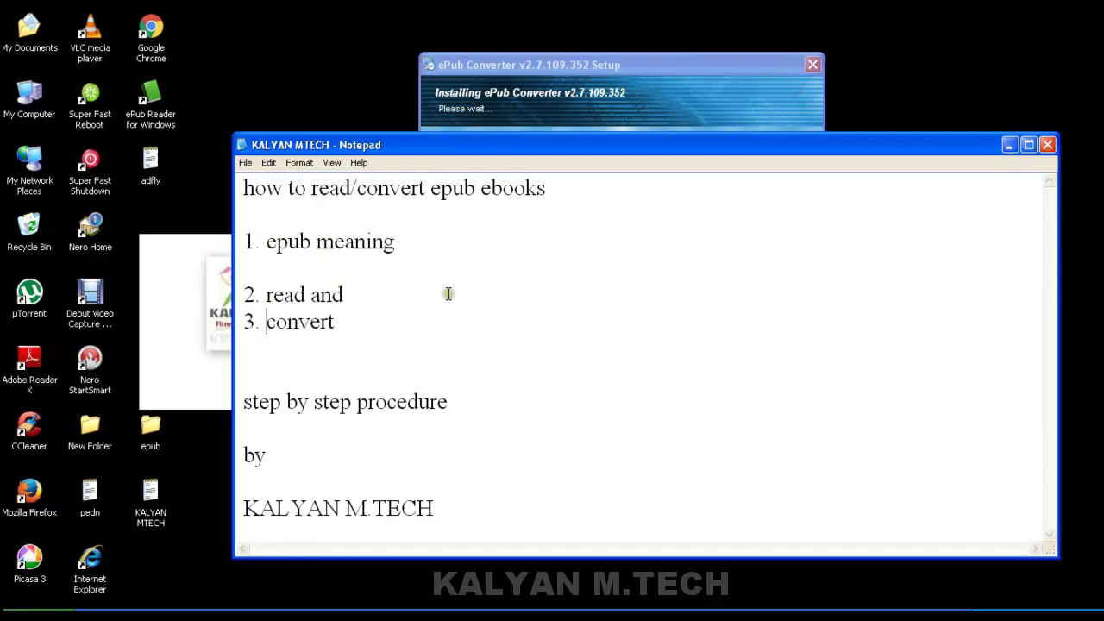
{"action": "left_click", "coordinate": [1009, 147]}
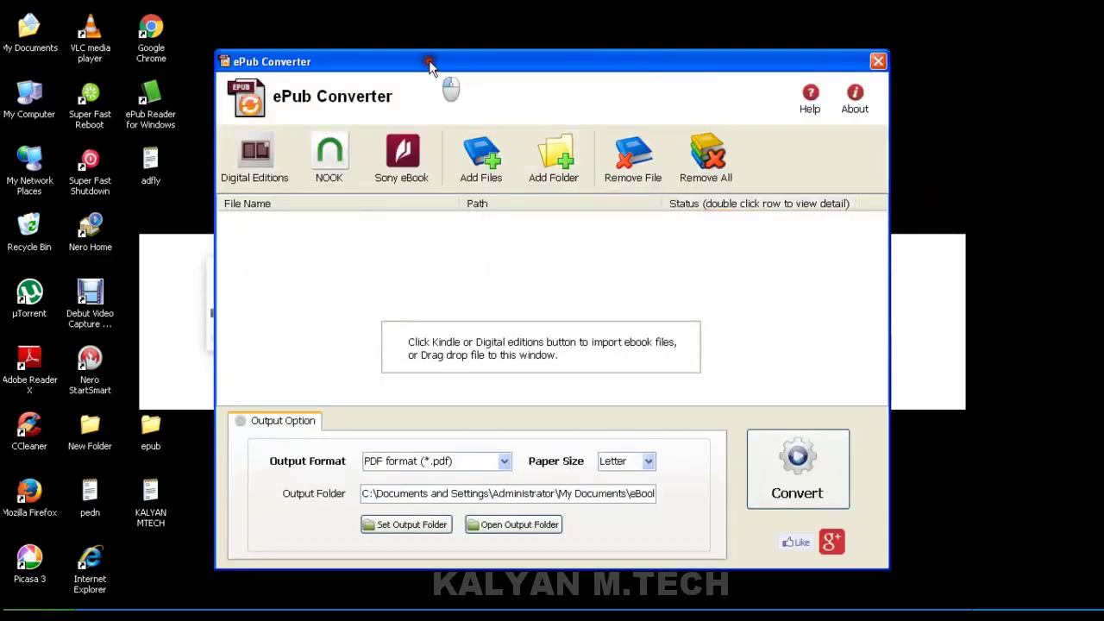
Add the Linux System Programming V413HAV EPUB file from the epub folder to the ePub Converter file list.
{"action": "left_click_drag", "start_coordinate": [429, 66], "coordinate": [529, 64]}
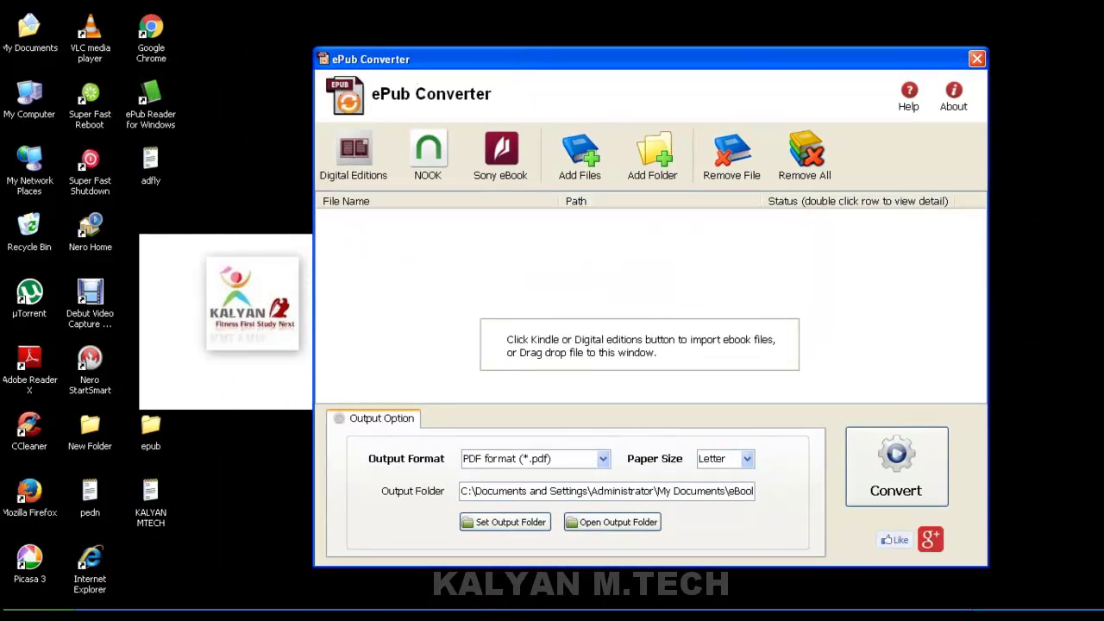
{"action": "left_click_drag", "start_coordinate": [690, 38], "coordinate": [880, 37]}
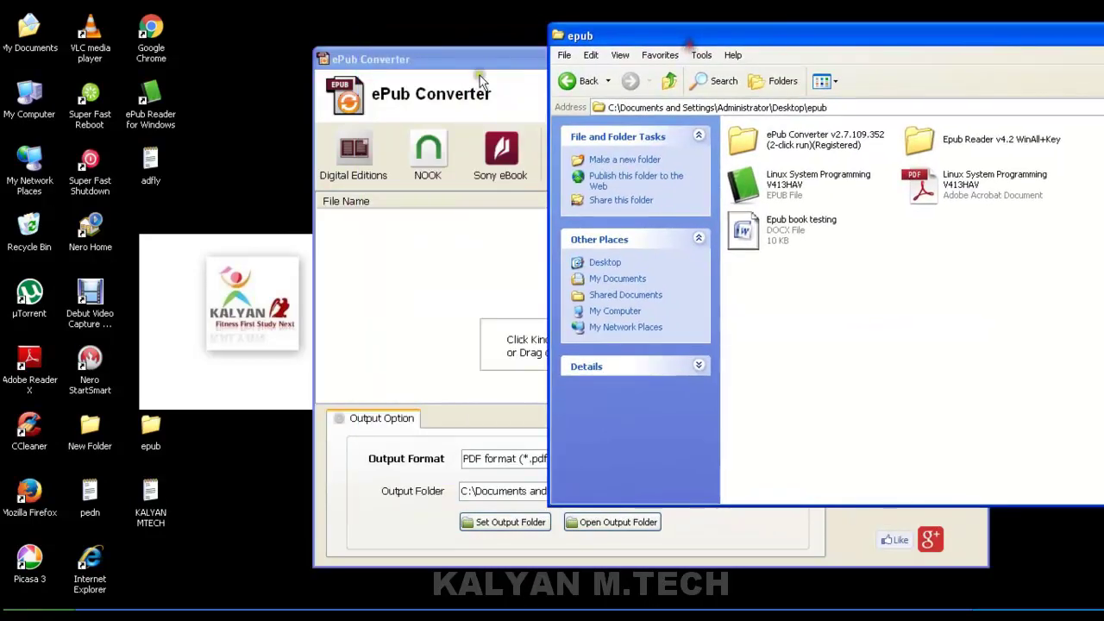
{"action": "left_click", "coordinate": [472, 52]}
{"action": "left_click_drag", "start_coordinate": [473, 52], "coordinate": [276, 53]}
{"action": "left_click", "coordinate": [815, 331]}
{"action": "left_click_drag", "start_coordinate": [818, 184], "coordinate": [442, 278]}
{"action": "left_click_drag", "start_coordinate": [1091, 41], "coordinate": [866, 79]}
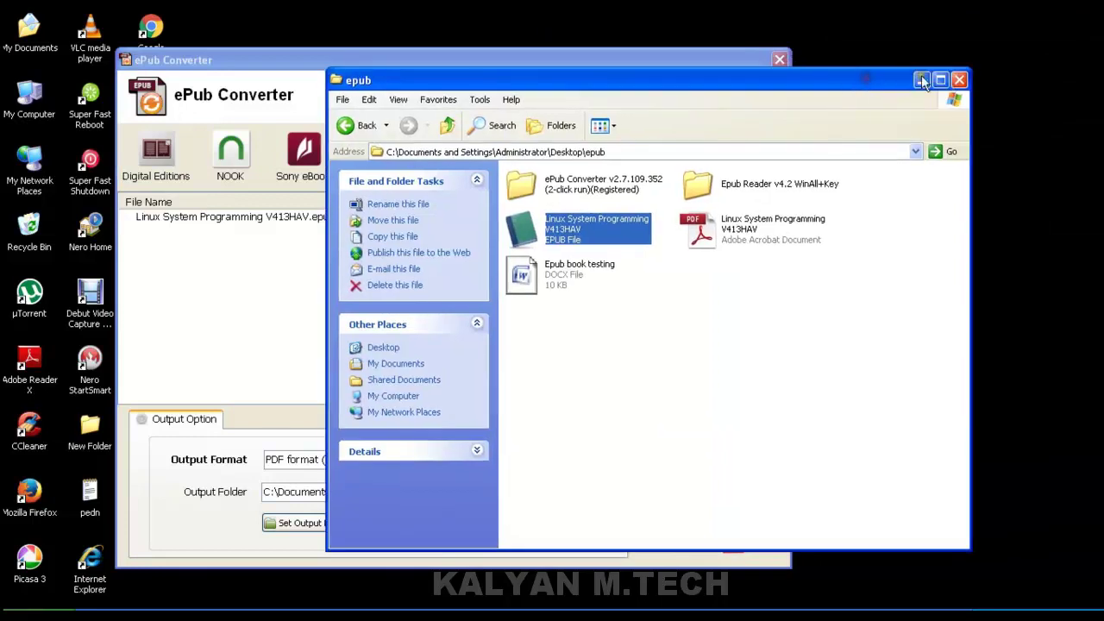
{"action": "left_click", "coordinate": [921, 80]}
{"action": "left_click_drag", "start_coordinate": [528, 67], "coordinate": [779, 47]}
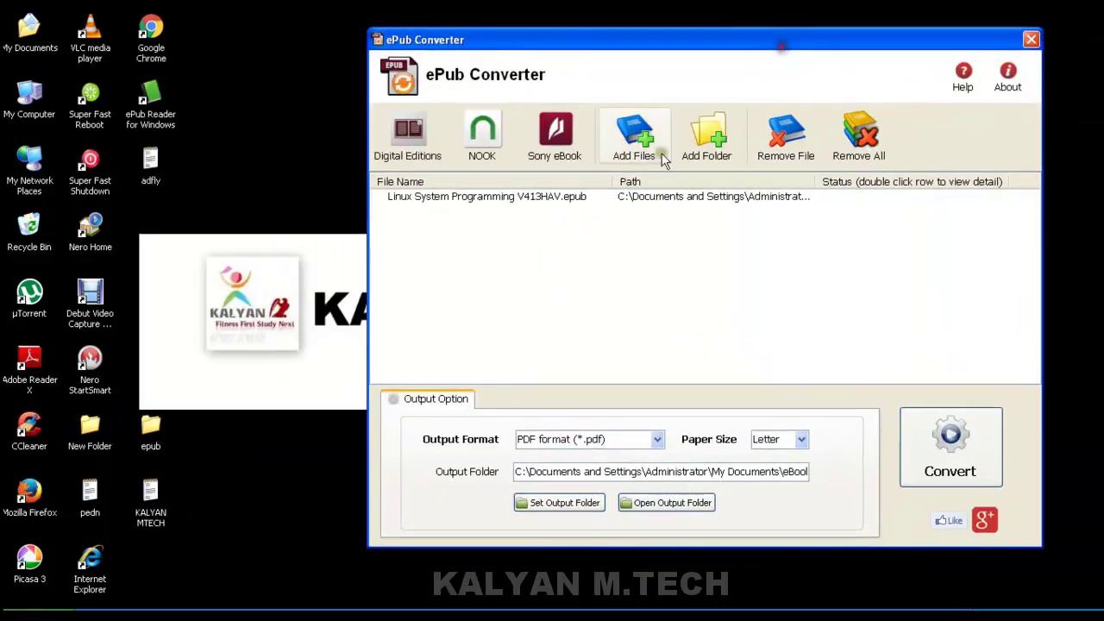
Convert the listed Linux System Programming V413HAV book with PDF format (*.pdf) as output, and dismiss the completion message.
{"action": "left_click", "coordinate": [559, 198]}
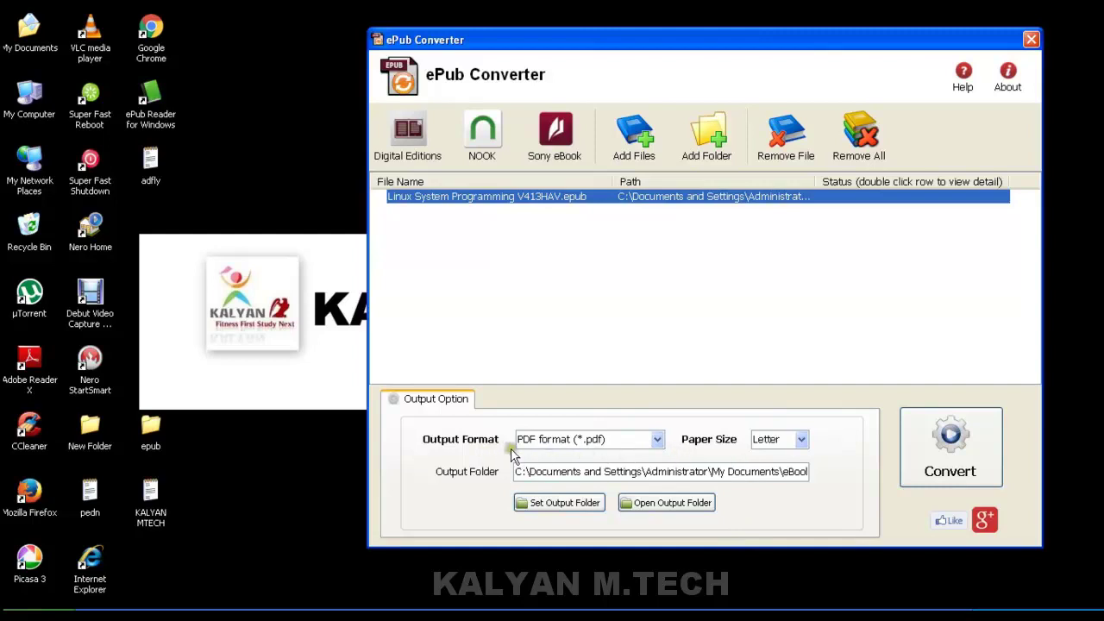
{"action": "left_click", "coordinate": [657, 440]}
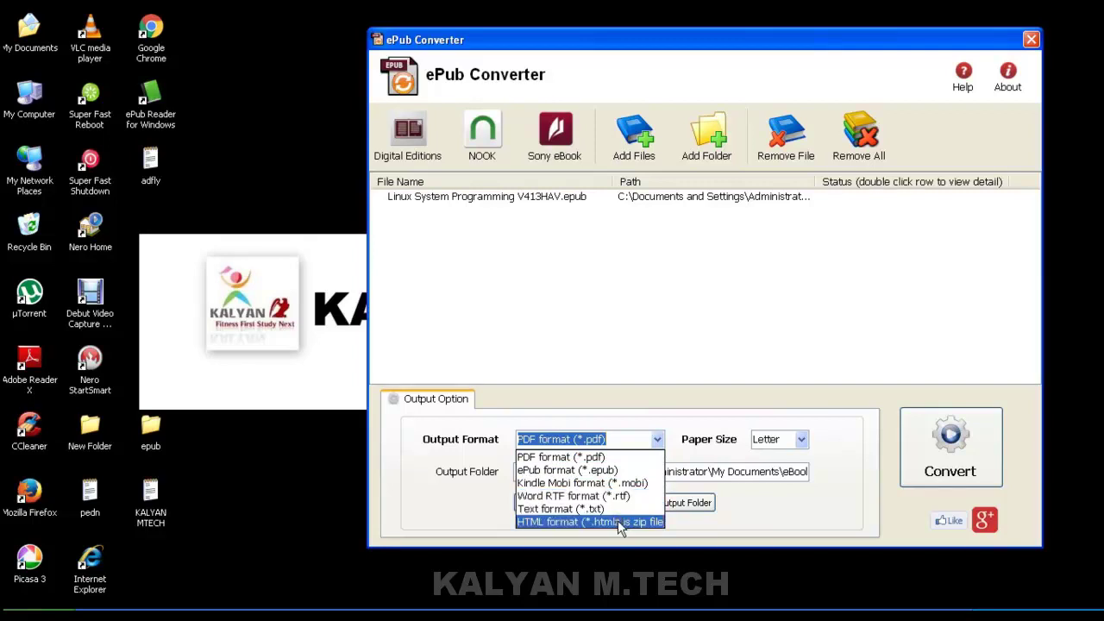
{"action": "left_click", "coordinate": [613, 461]}
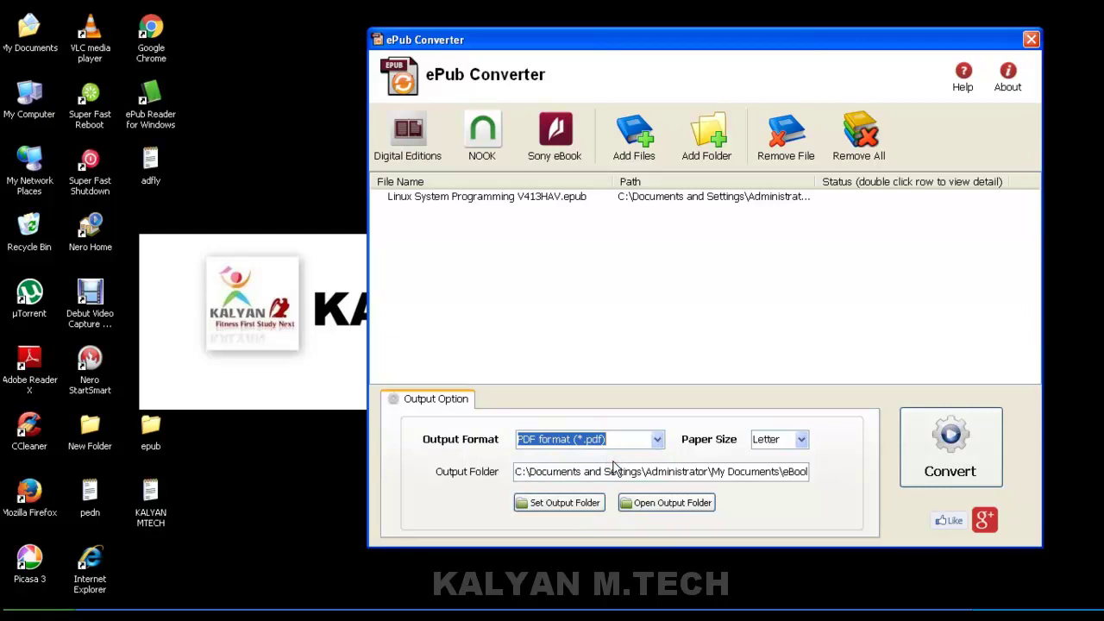
{"action": "left_click_drag", "start_coordinate": [795, 40], "coordinate": [766, 37]}
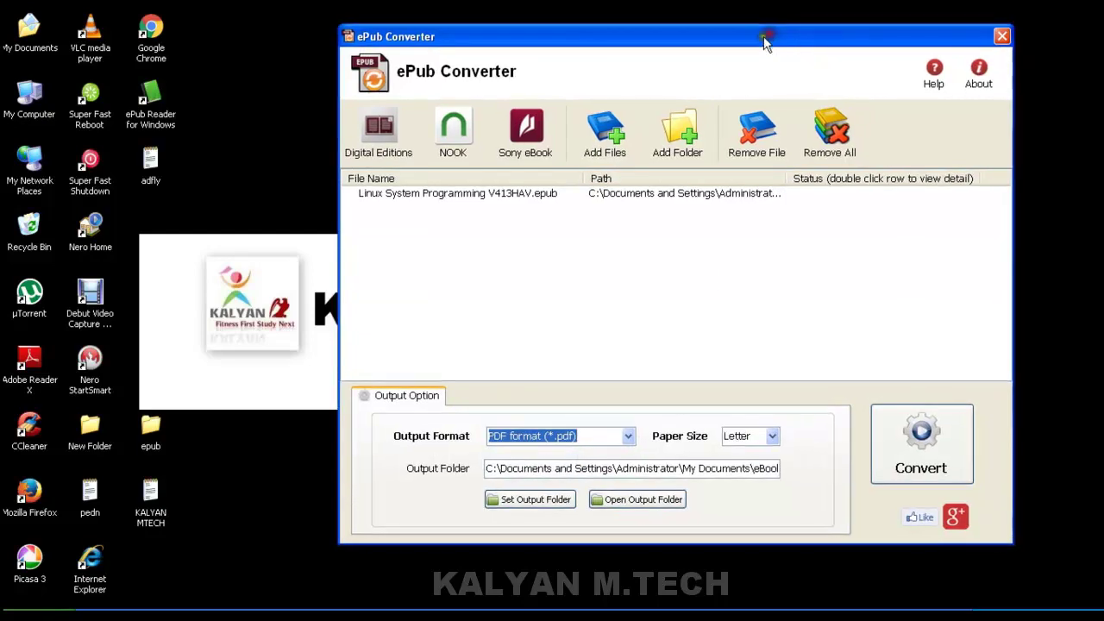
{"action": "left_click", "coordinate": [904, 458]}
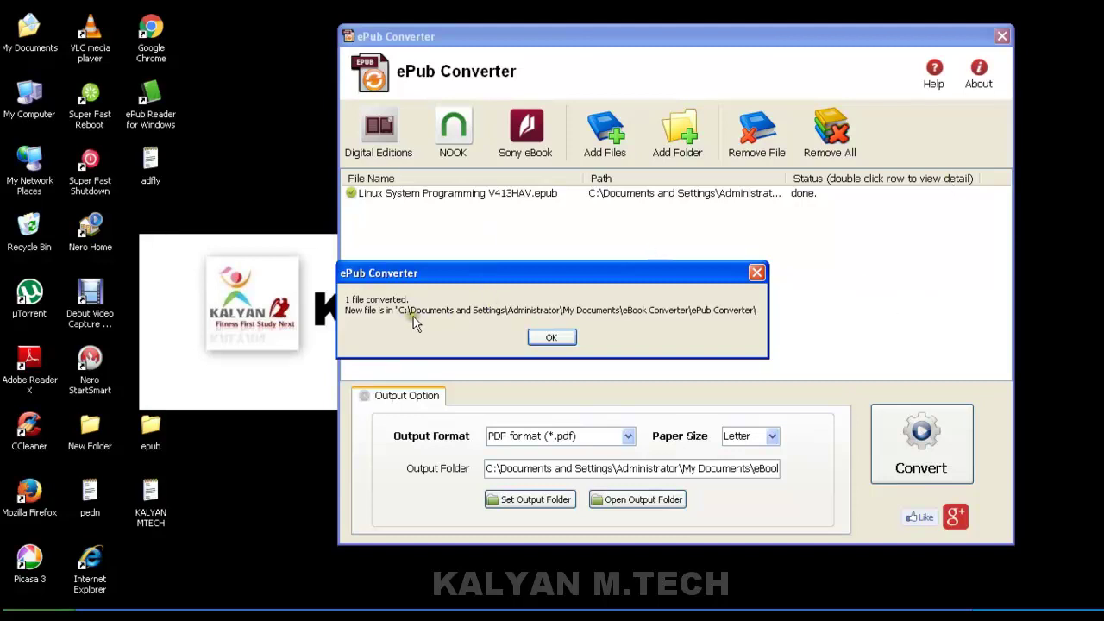
{"action": "left_click", "coordinate": [551, 338]}
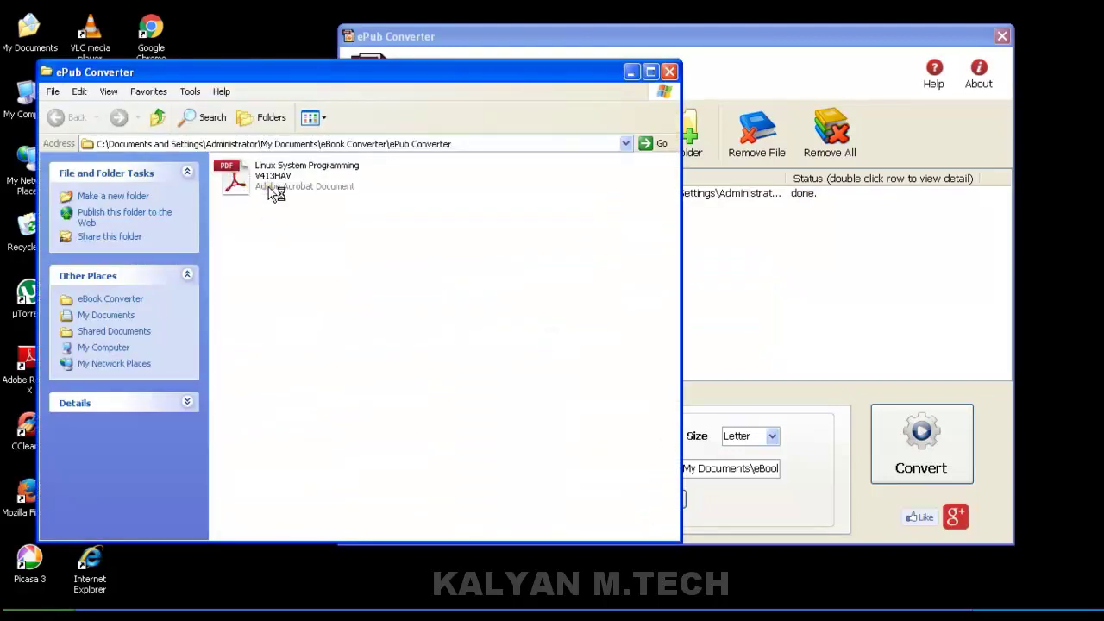
Open the converted Linux System Programming V413HAV PDF, look through its first pages, and close it.
{"action": "double_click", "coordinate": [273, 188]}
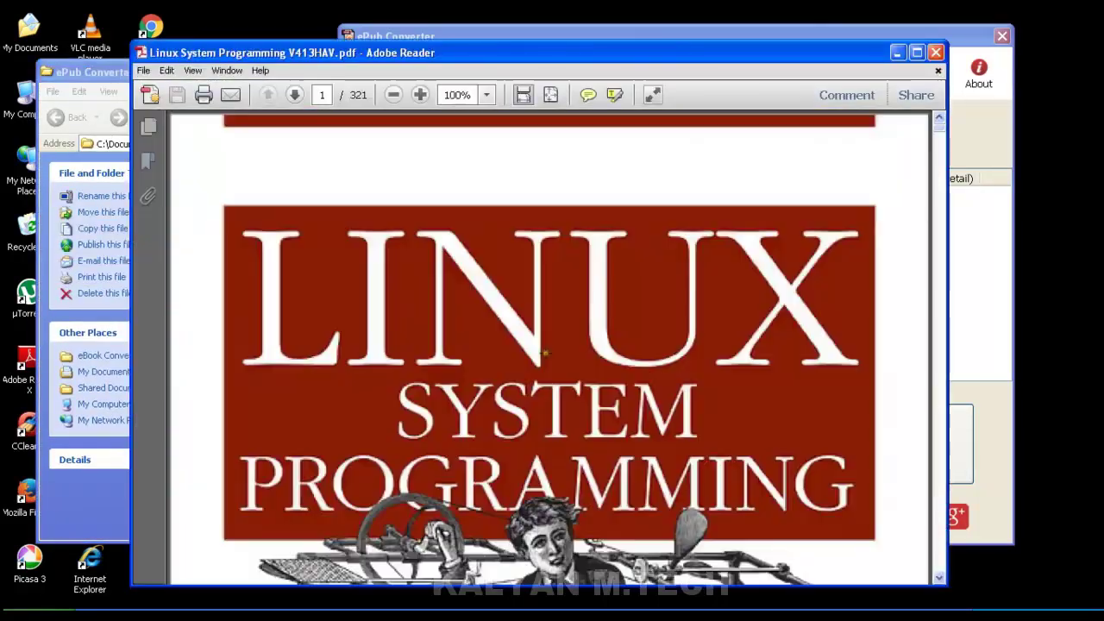
{"action": "scroll", "coordinate": [649, 360], "scroll_direction": "down", "scroll_amount": 10}
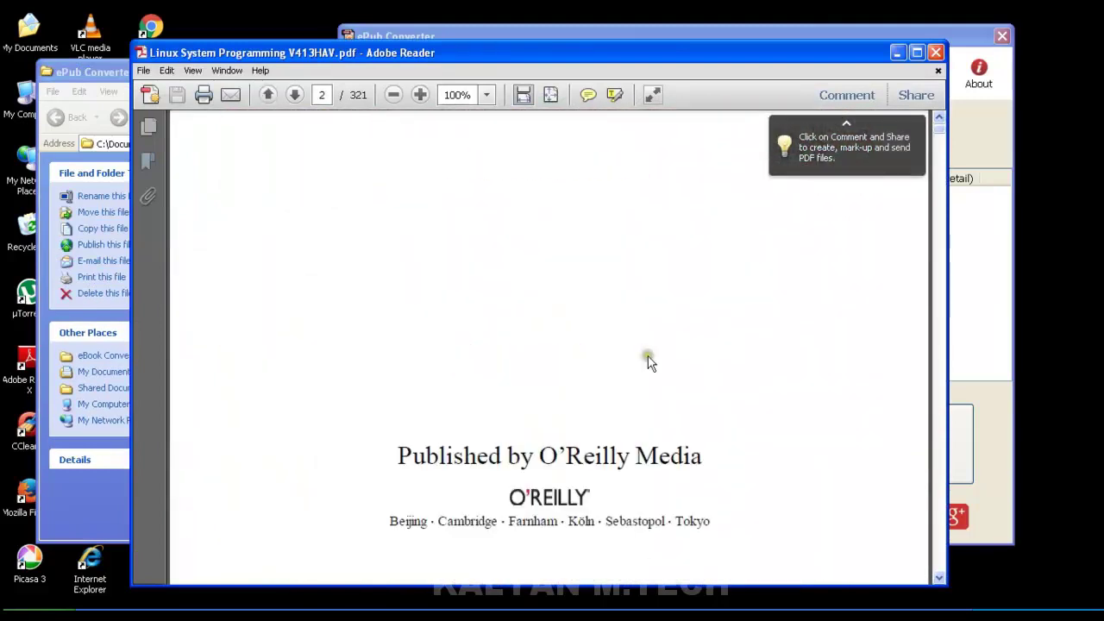
{"action": "scroll", "coordinate": [649, 361], "scroll_direction": "down", "scroll_amount": 5}
{"action": "left_click", "coordinate": [937, 53]}
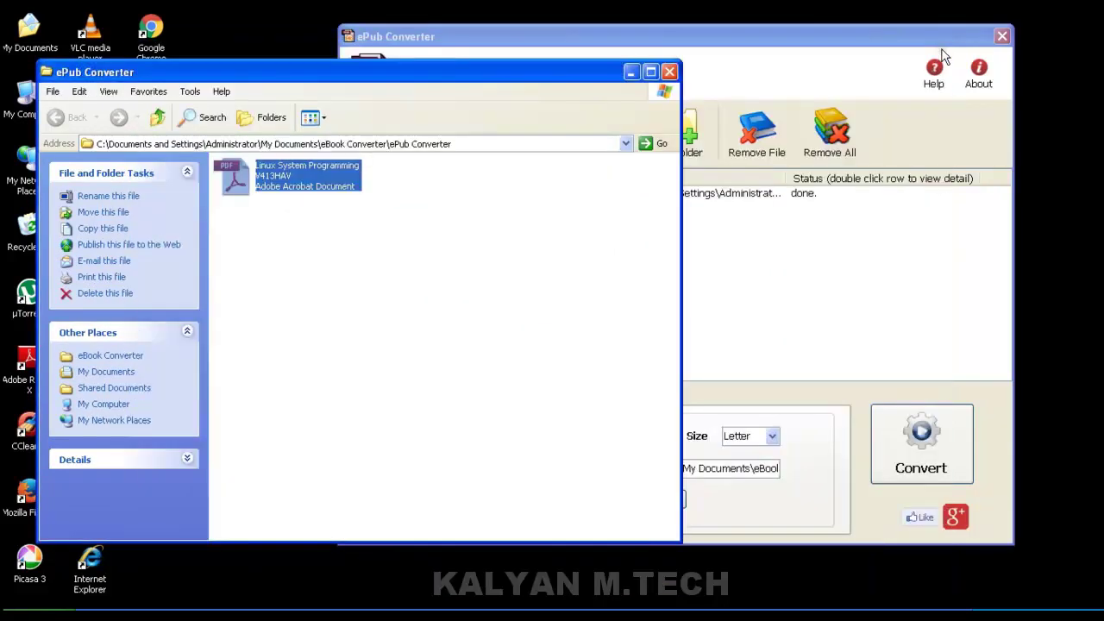
Close the converter's output folder and ePub Converter.
{"action": "left_click", "coordinate": [669, 72]}
{"action": "left_click", "coordinate": [1000, 38]}
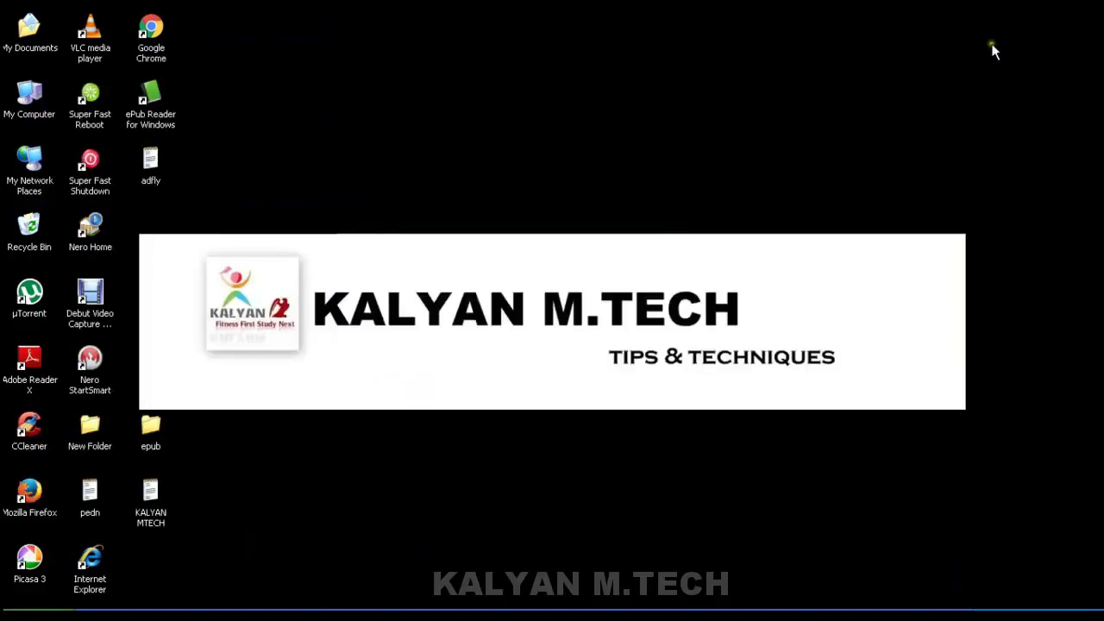
{"action": "key", "text": "alt+Tab"}
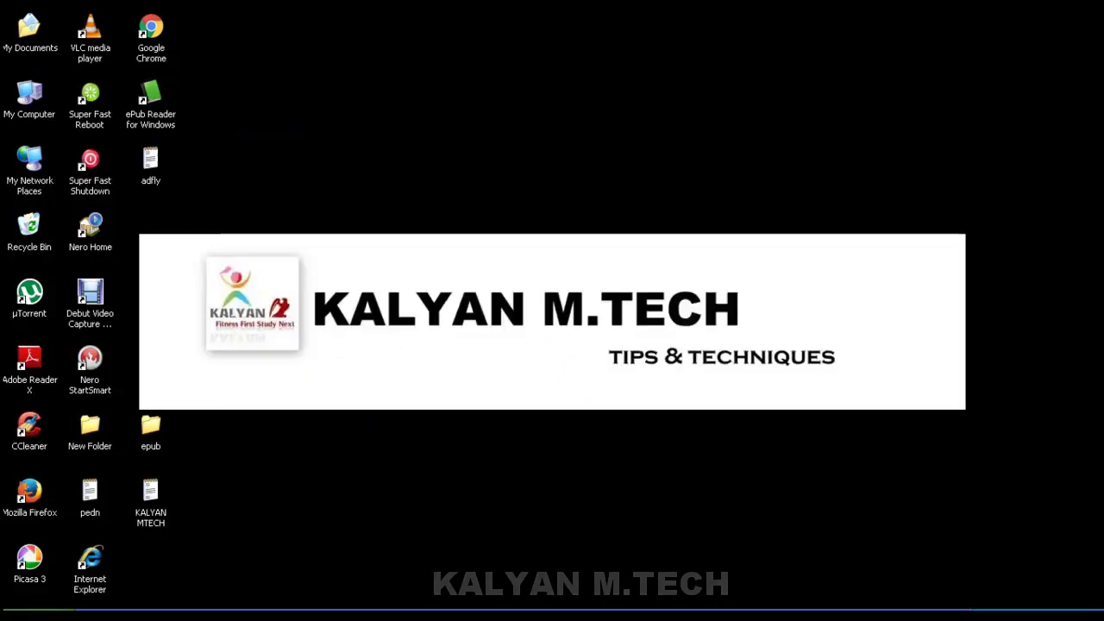
{"action": "right_click", "coordinate": [988, 606]}
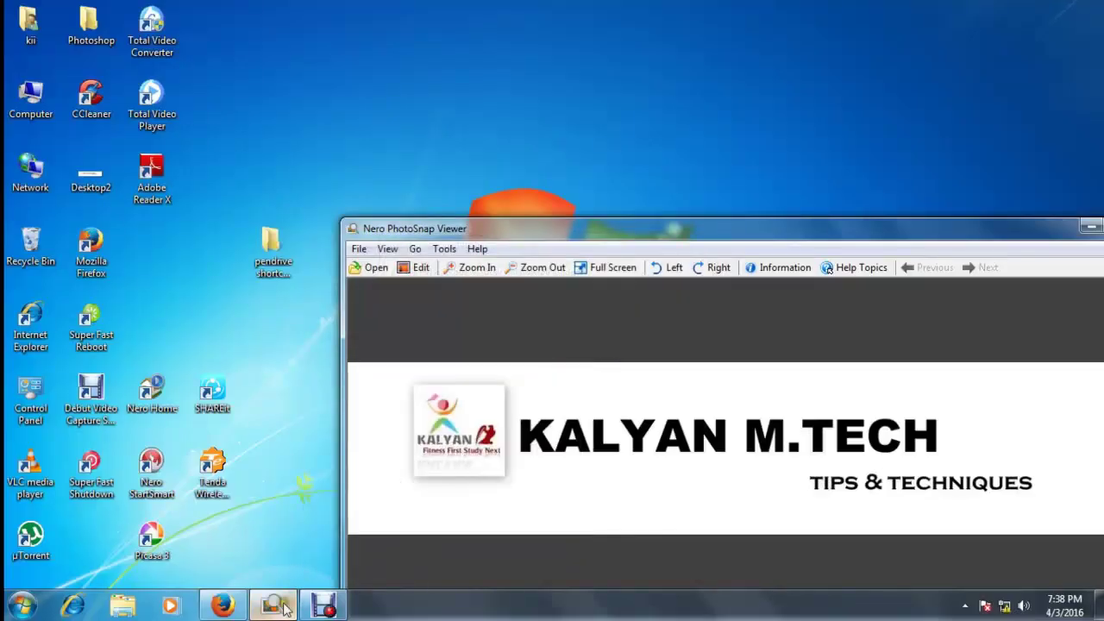
Switch to Firefox, search Google for kalyanmtech, and show the video results.
{"action": "left_click", "coordinate": [222, 604]}
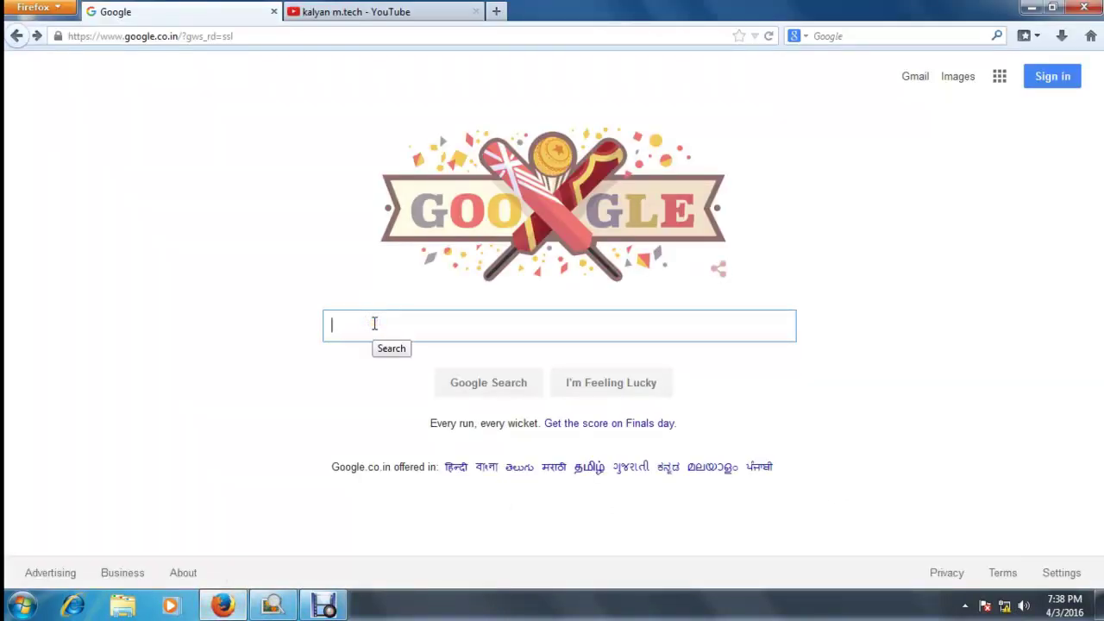
{"action": "type", "text": "kal"}
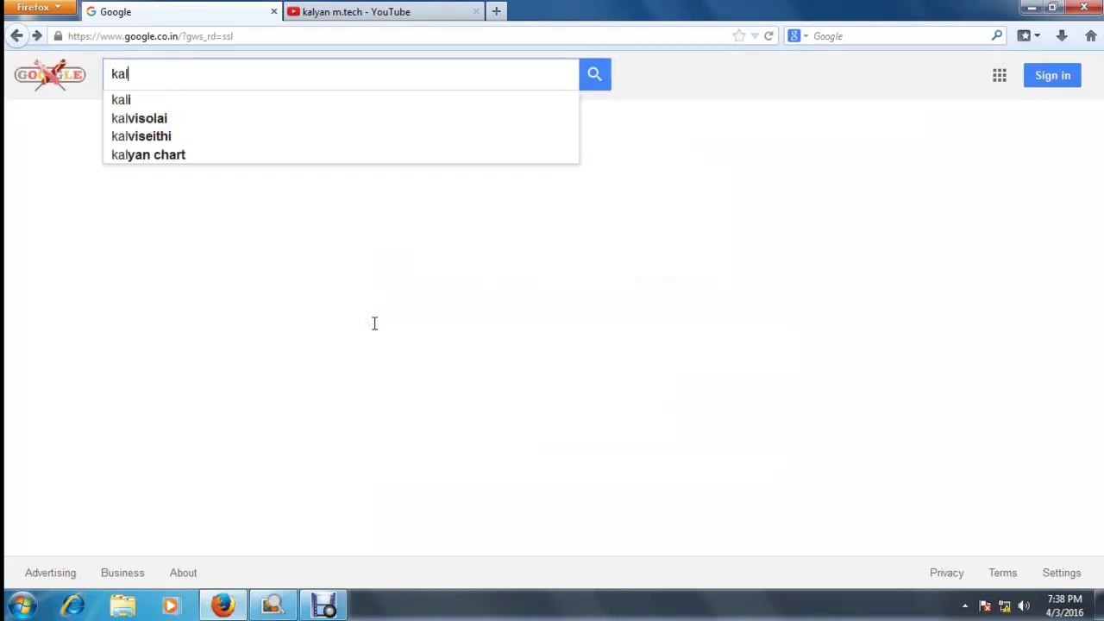
{"action": "type", "text": "yanmtech"}
{"action": "key", "text": "Return"}
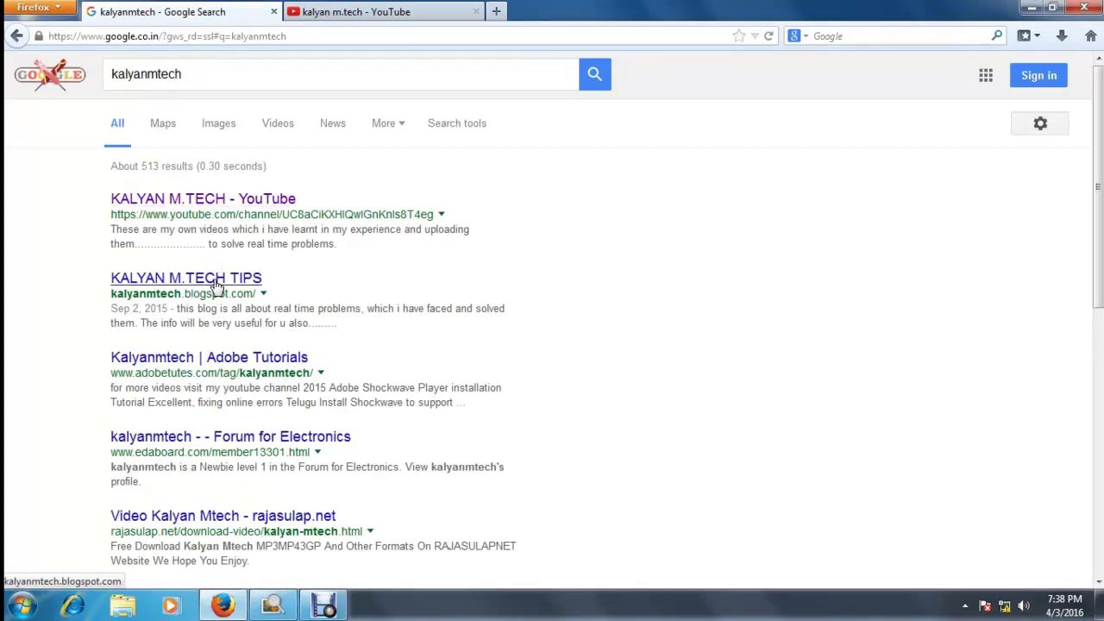
{"action": "left_click", "coordinate": [271, 129]}
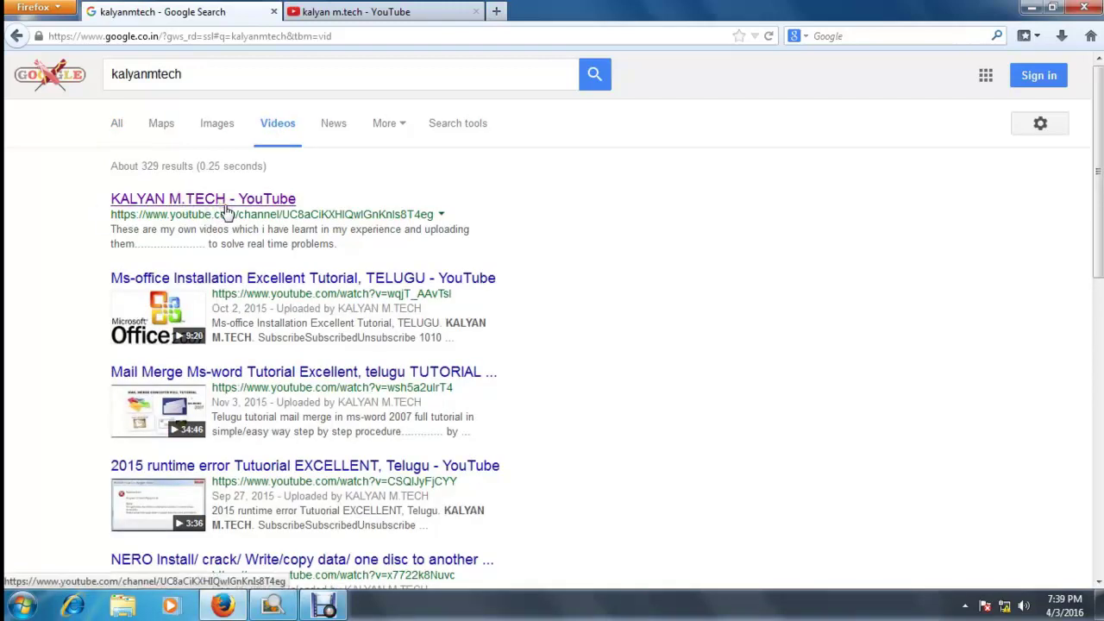
Open the KALYAN M.TECH channel from the YouTube search results for kalyan m.tech.
{"action": "left_click", "coordinate": [365, 12]}
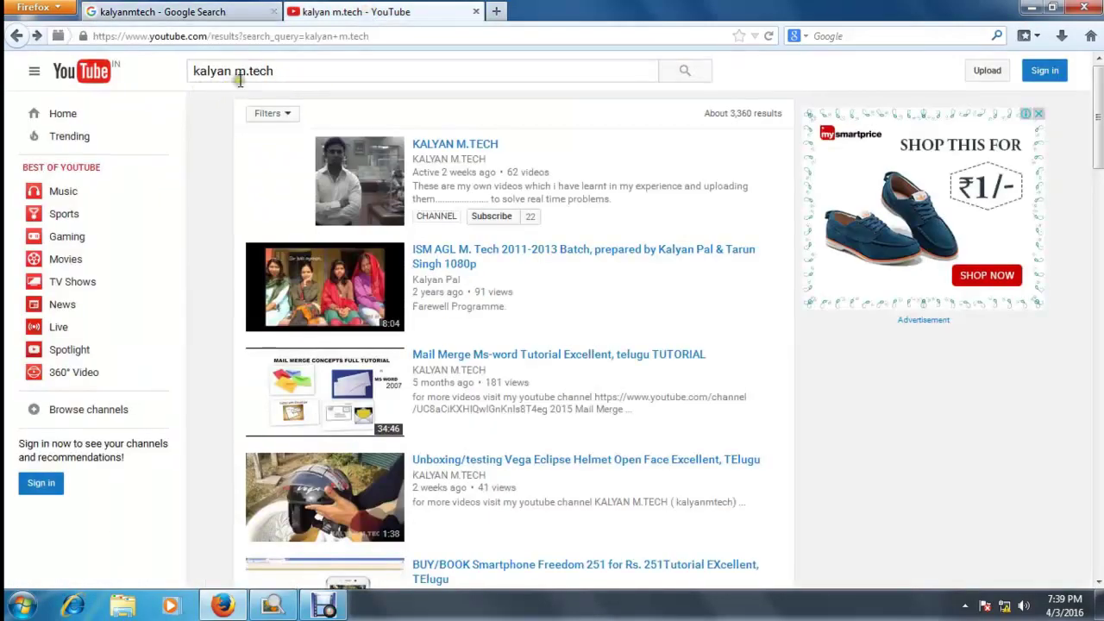
{"action": "left_click", "coordinate": [448, 147]}
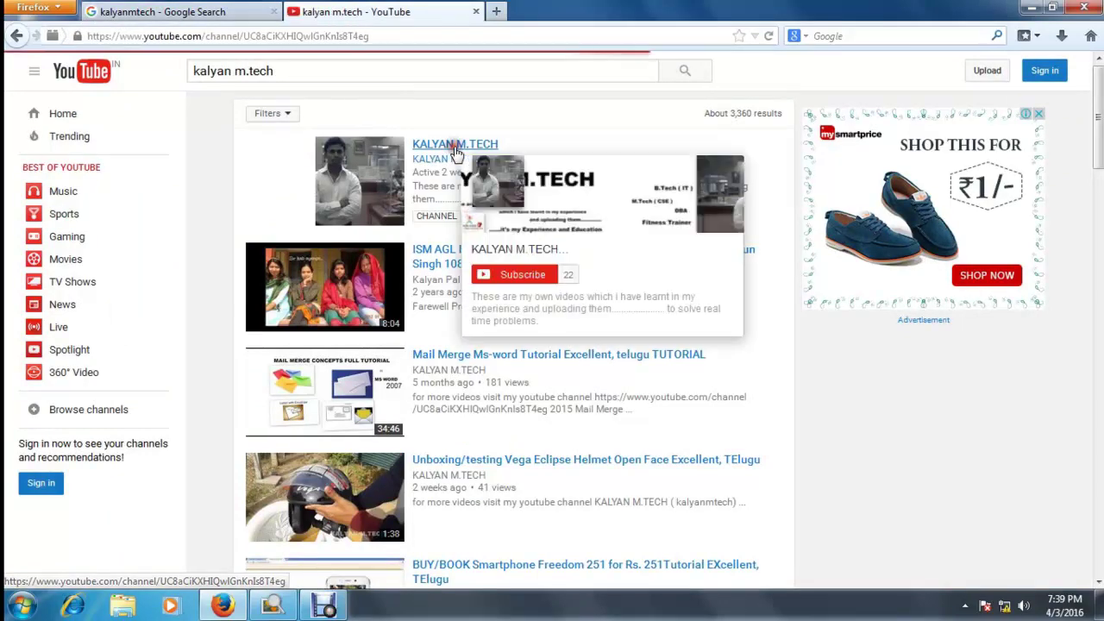